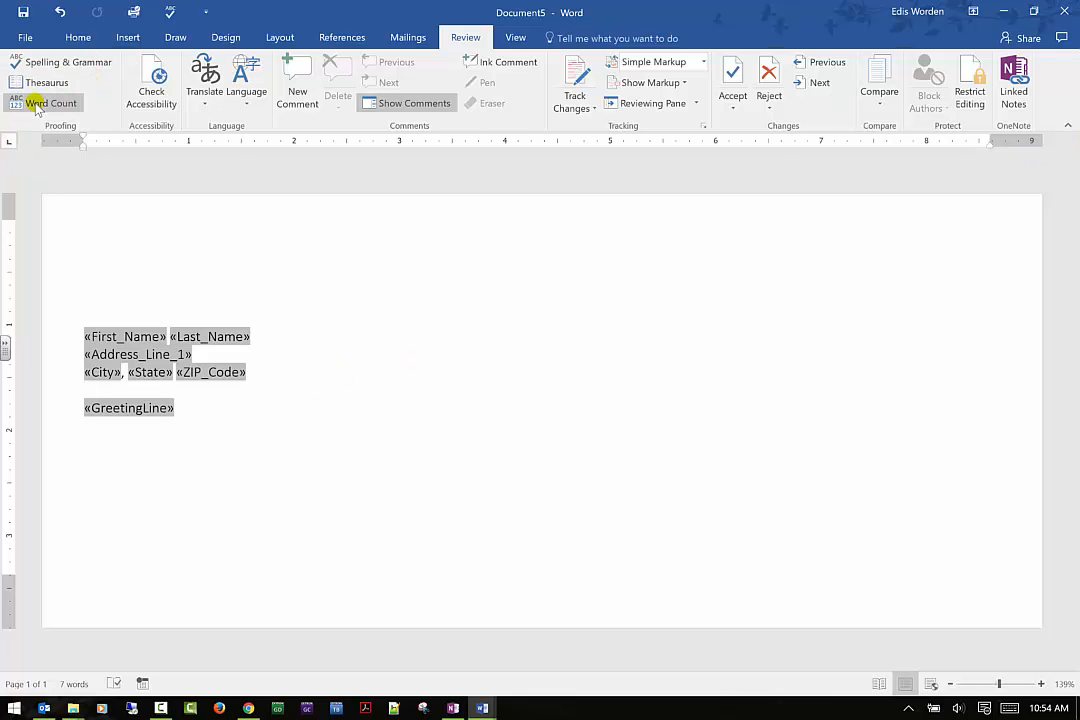
pyautogui.rightClick(330, 486)
pyautogui.click(538, 276)
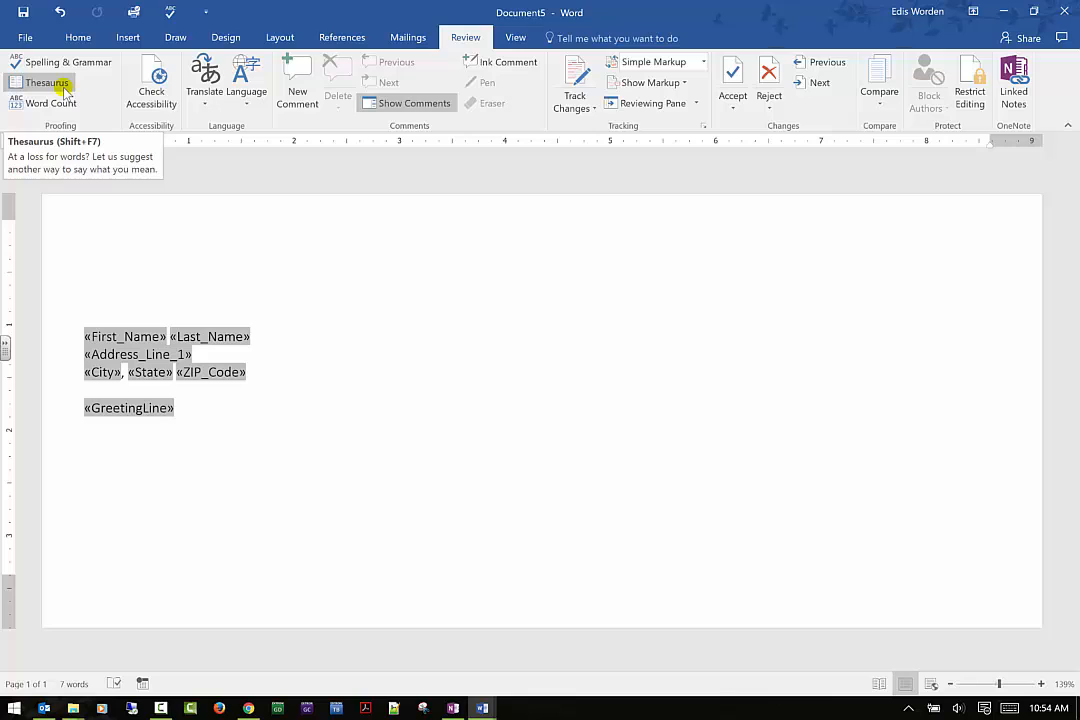
# - Enter the word "encourage" on the blank line above the First_Name merge field
pyautogui.click(267, 446)
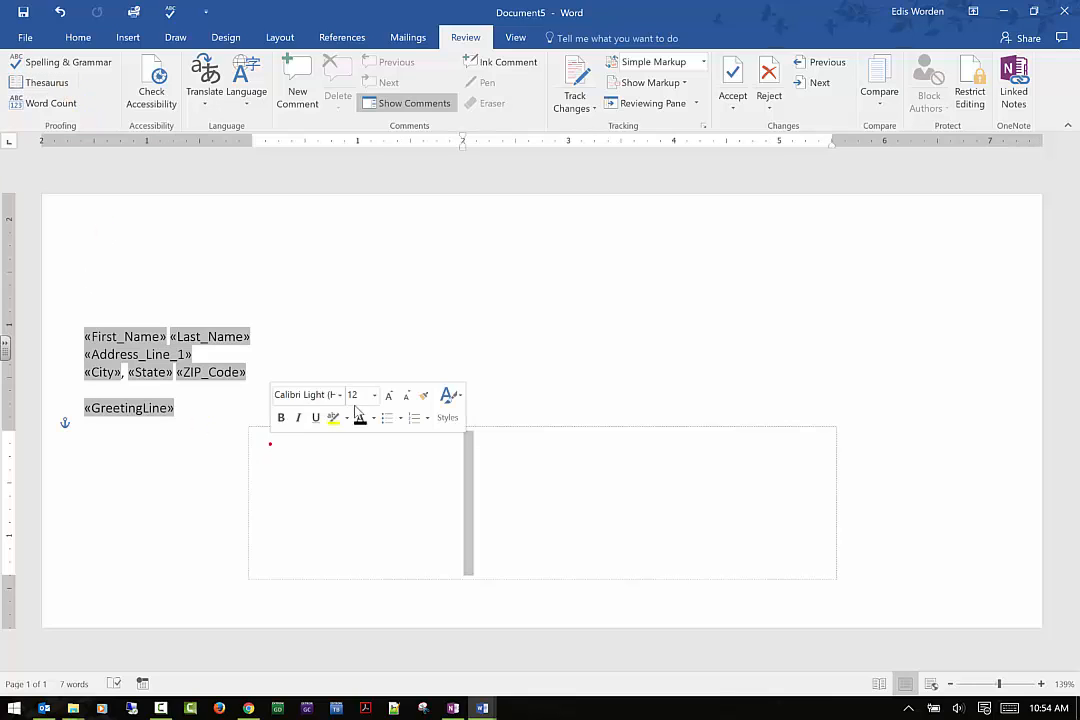
pyautogui.click(528, 308)
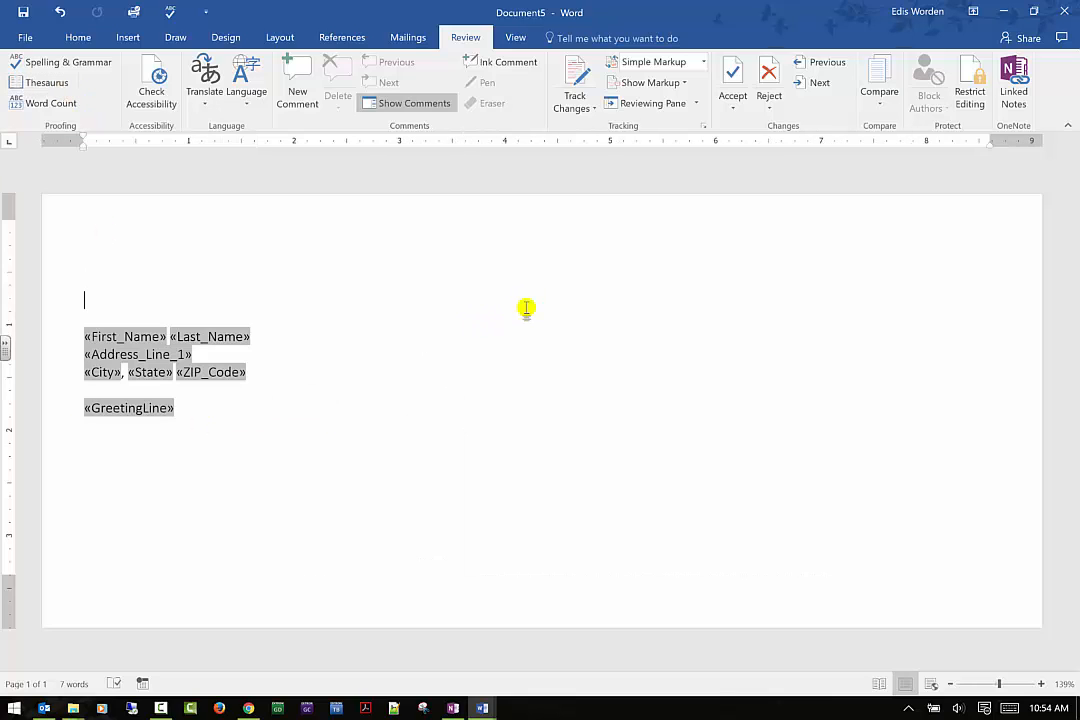
pyautogui.click(531, 306)
pyautogui.write('encoura')
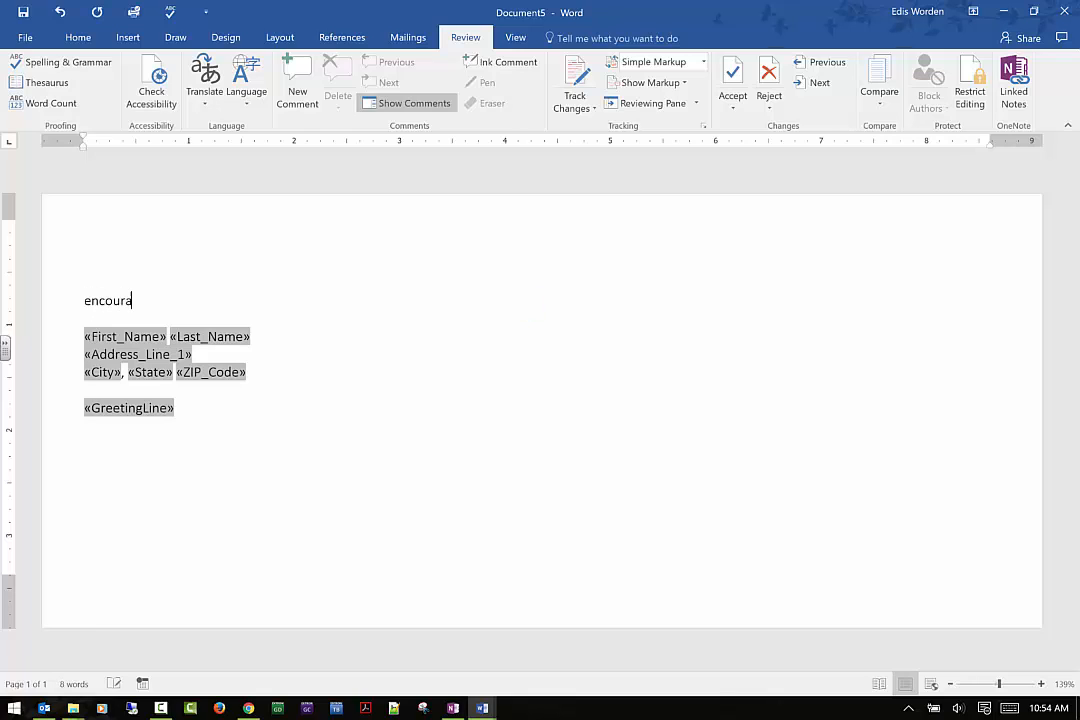
pyautogui.write('ge')
# - Look up the word "encourage" in the Thesaurus and browse its list of synonyms and antonyms
pyautogui.moveTo(82, 300); pyautogui.dragTo(168, 301)
pyautogui.click(30, 82)
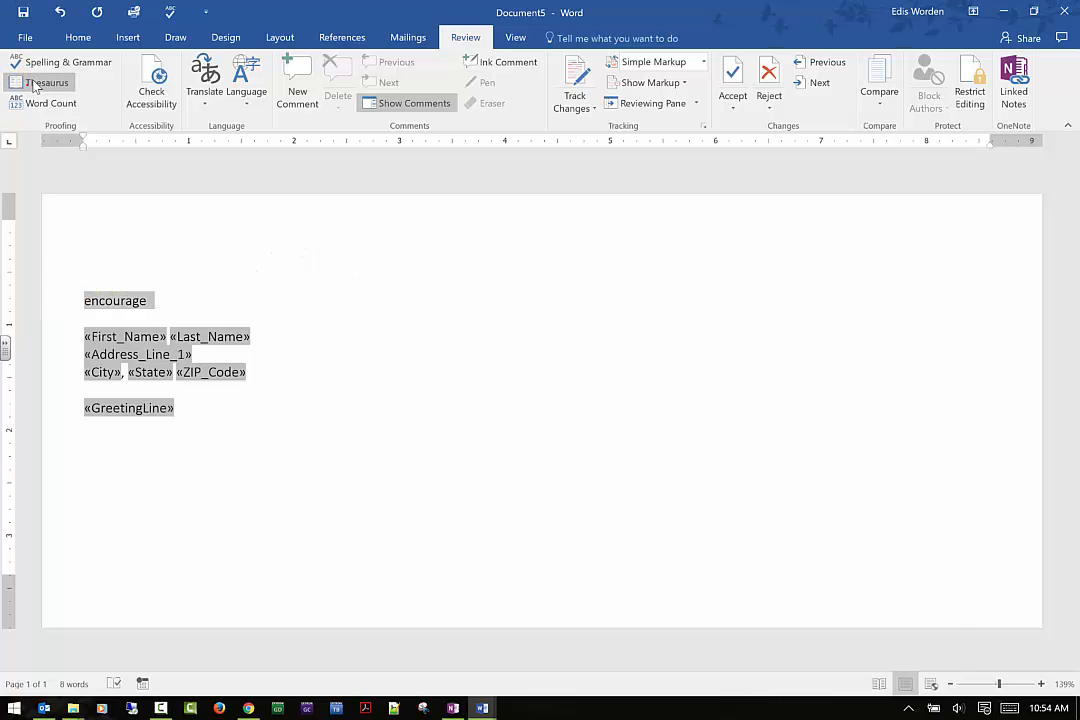
pyautogui.scroll(-3, 1012, 385)
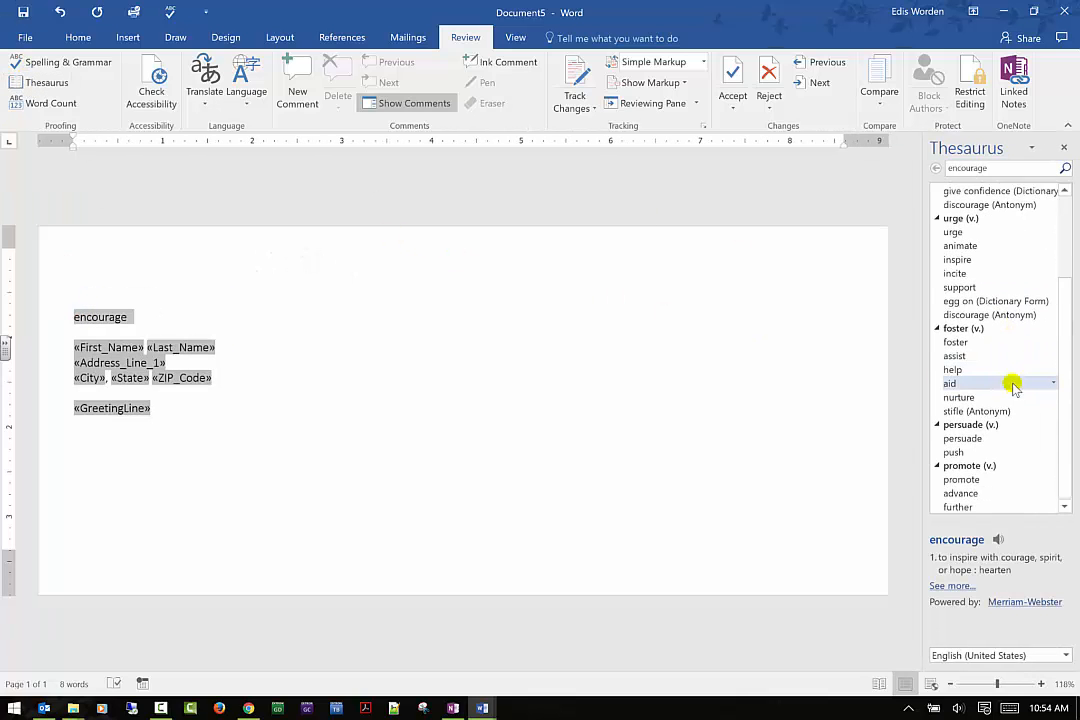
pyautogui.scroll(3, 1020, 395)
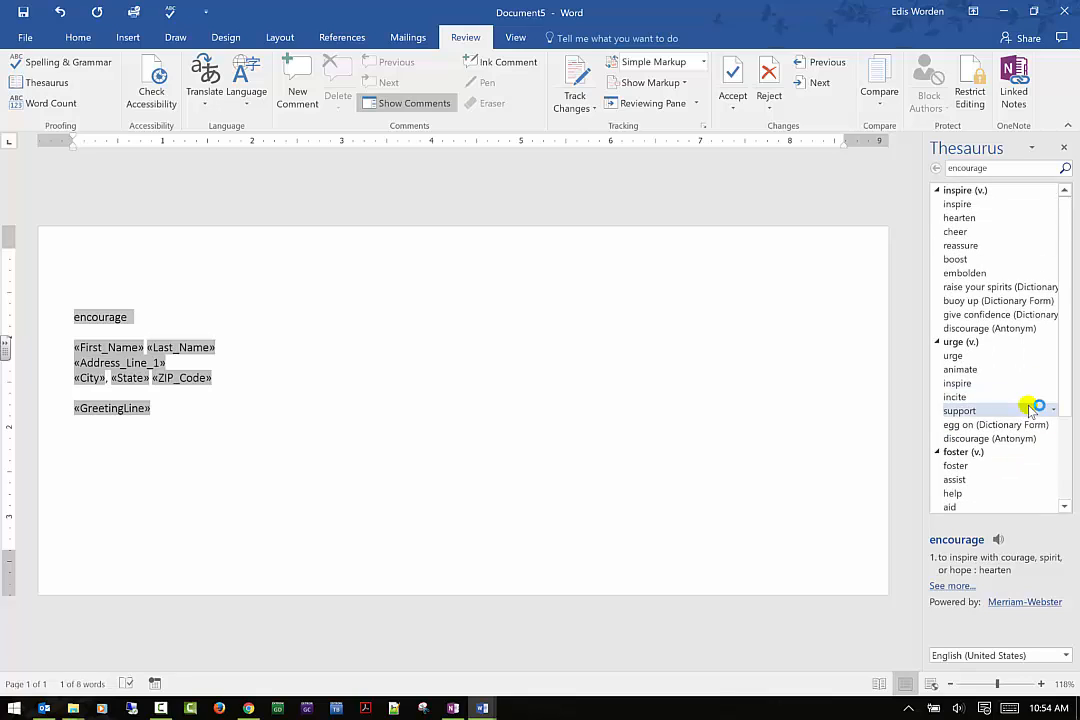
pyautogui.click(1033, 149)
pyautogui.click(1033, 149)
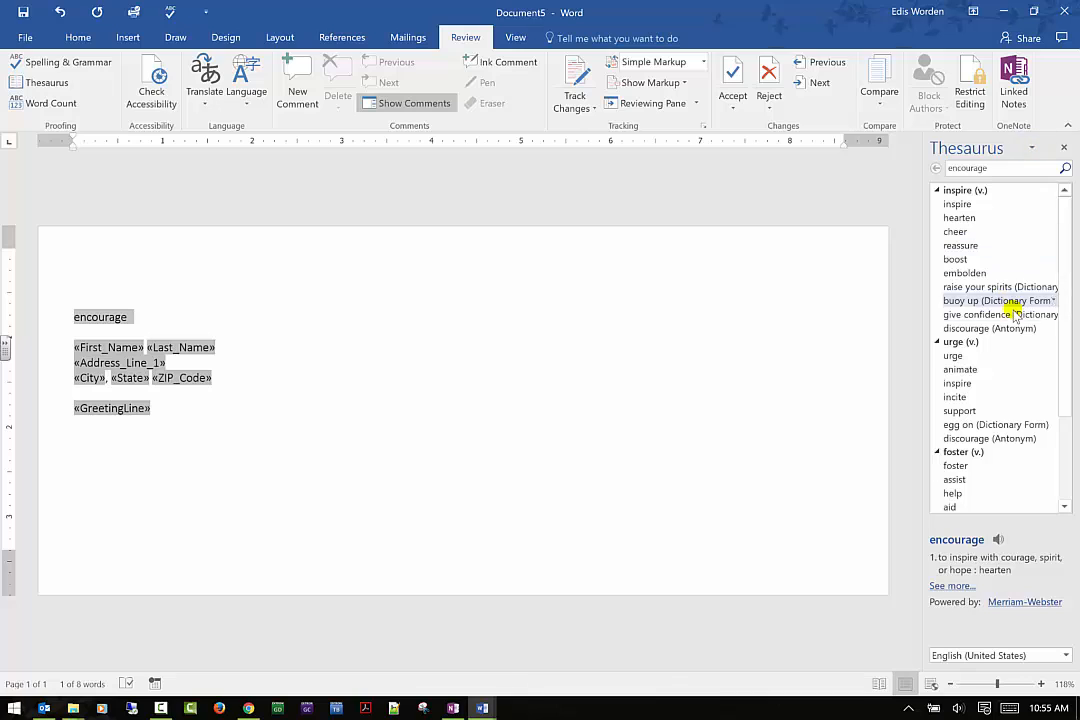
pyautogui.scroll(-3, 1012, 313)
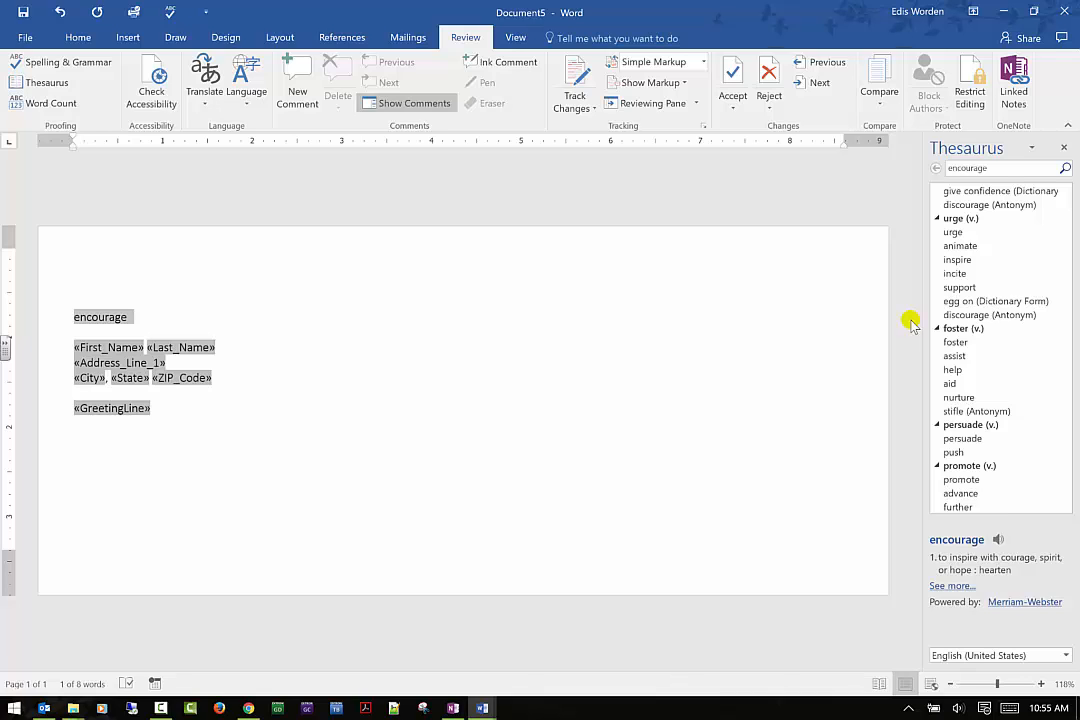
# - View the Word Count statistics for the selected word "encourage", then close them
pyautogui.click(42, 106)
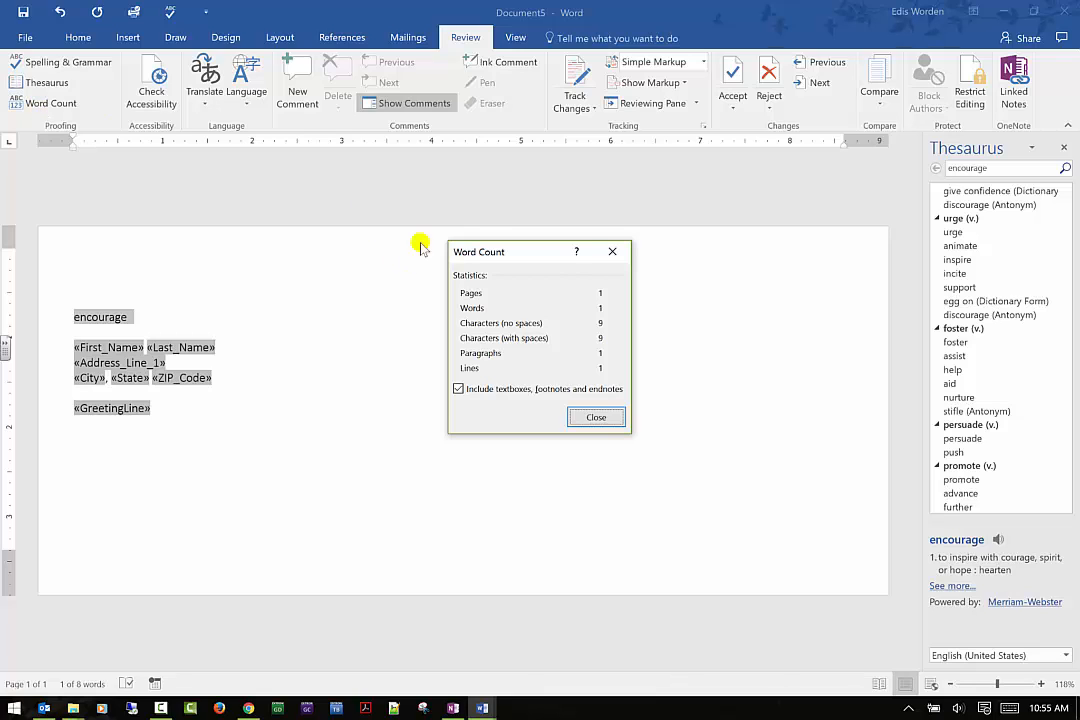
pyautogui.click(599, 419)
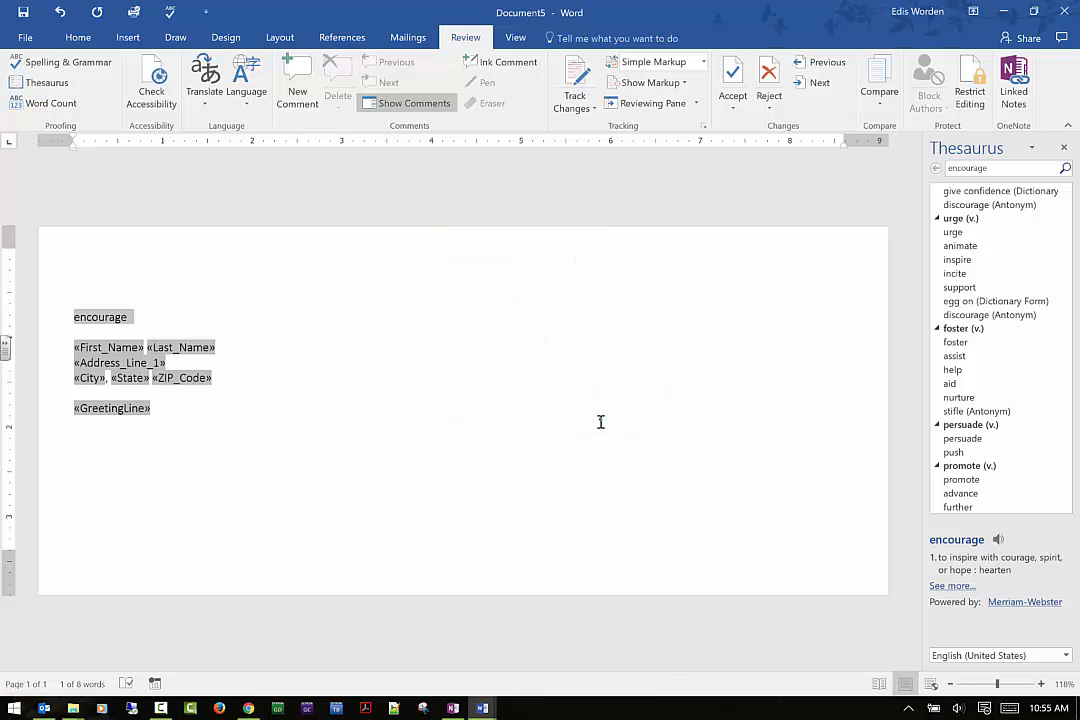
# - Open the existing Assign 3 document containing the disaster recovery plan paper
pyautogui.click(22, 37)
pyautogui.click(36, 126)
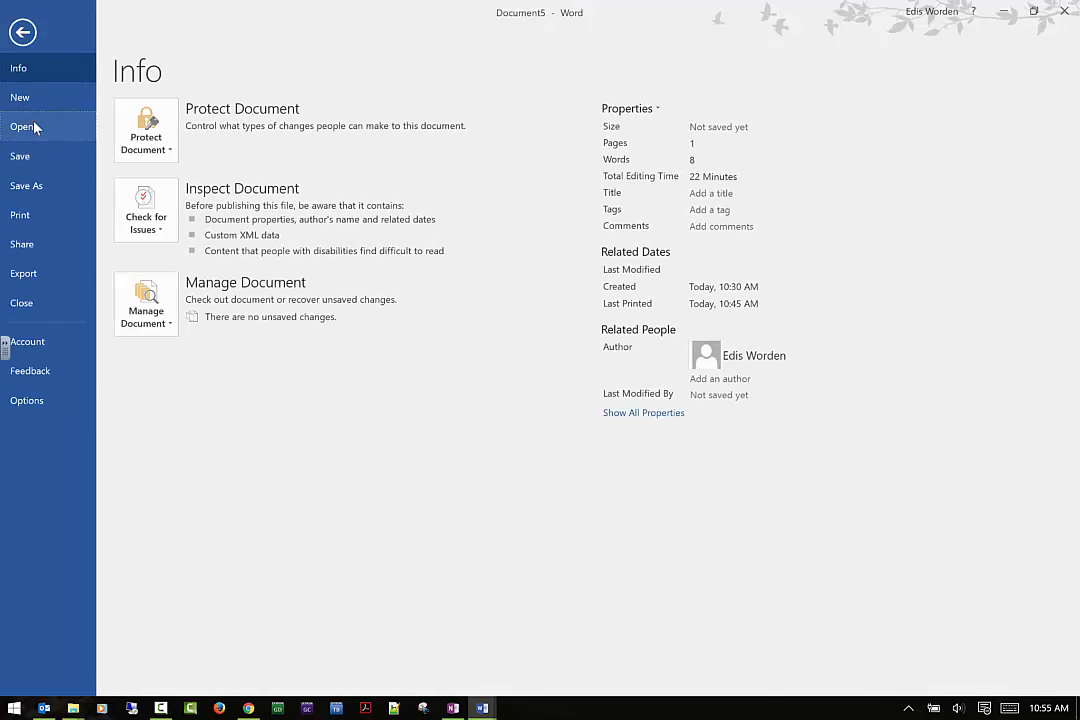
pyautogui.click(362, 133)
pyautogui.click(444, 283)
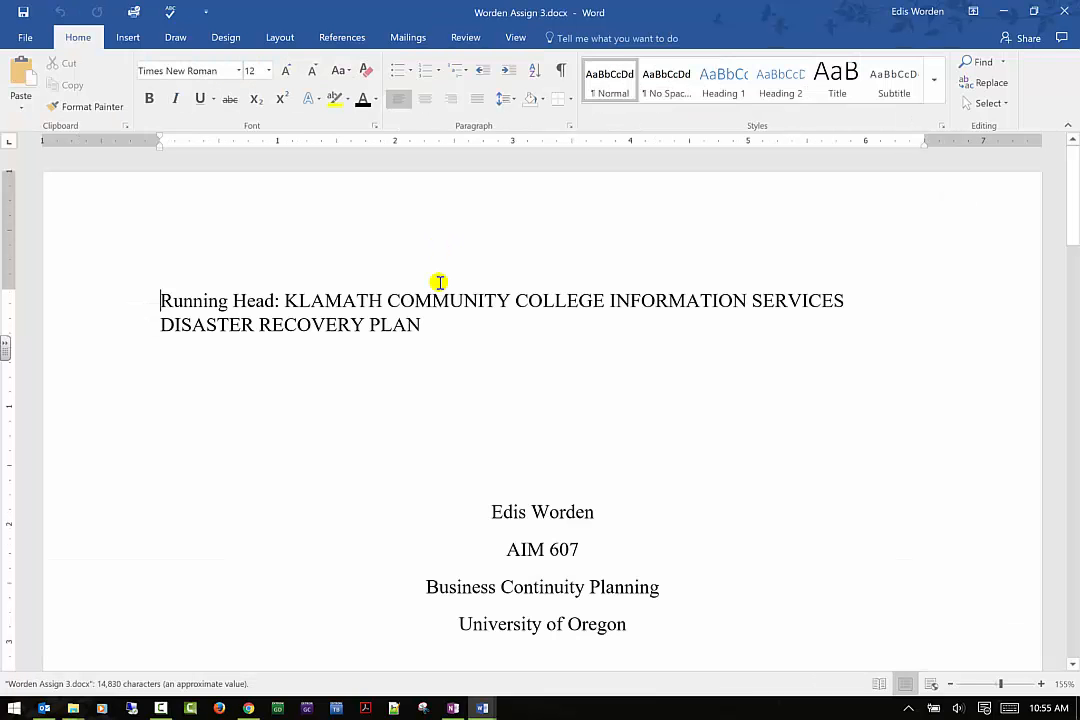
# - View the Word Count statistics for the whole disaster recovery plan document and close them
pyautogui.scroll(-10, 118, 188)
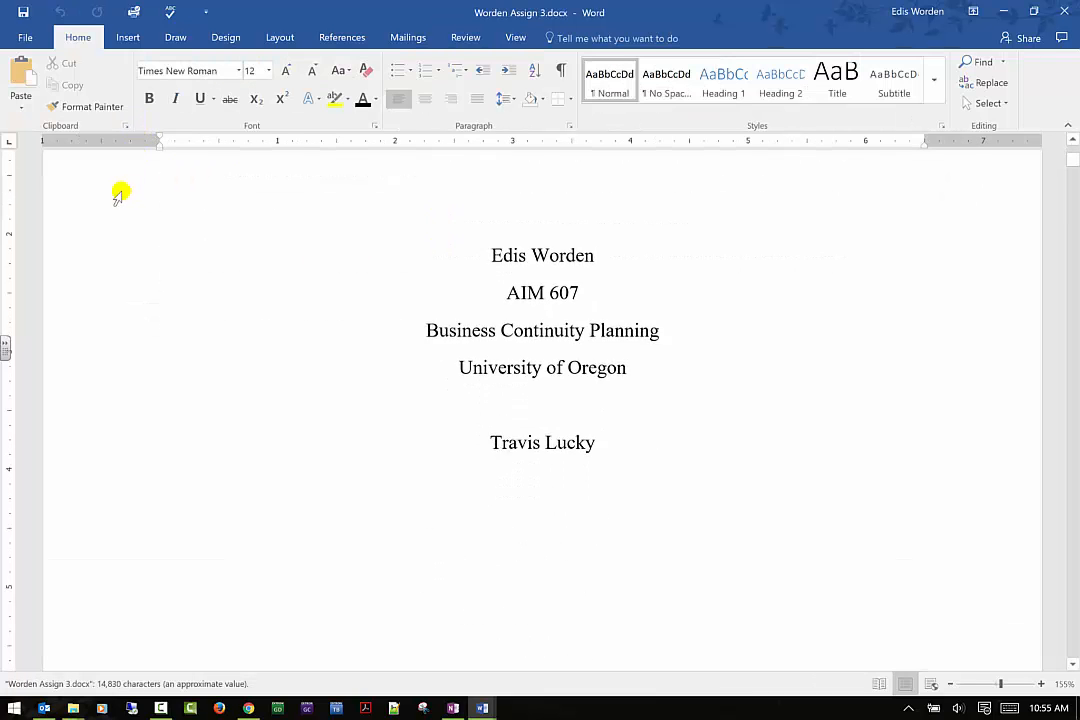
pyautogui.click(465, 37)
pyautogui.click(30, 104)
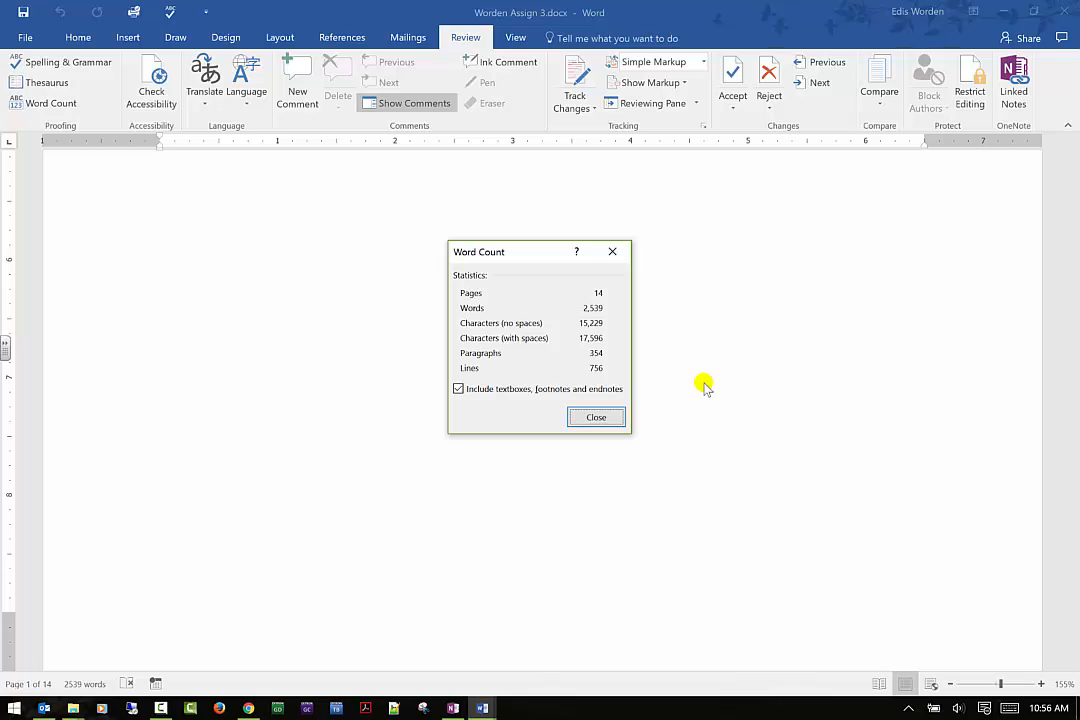
pyautogui.click(593, 418)
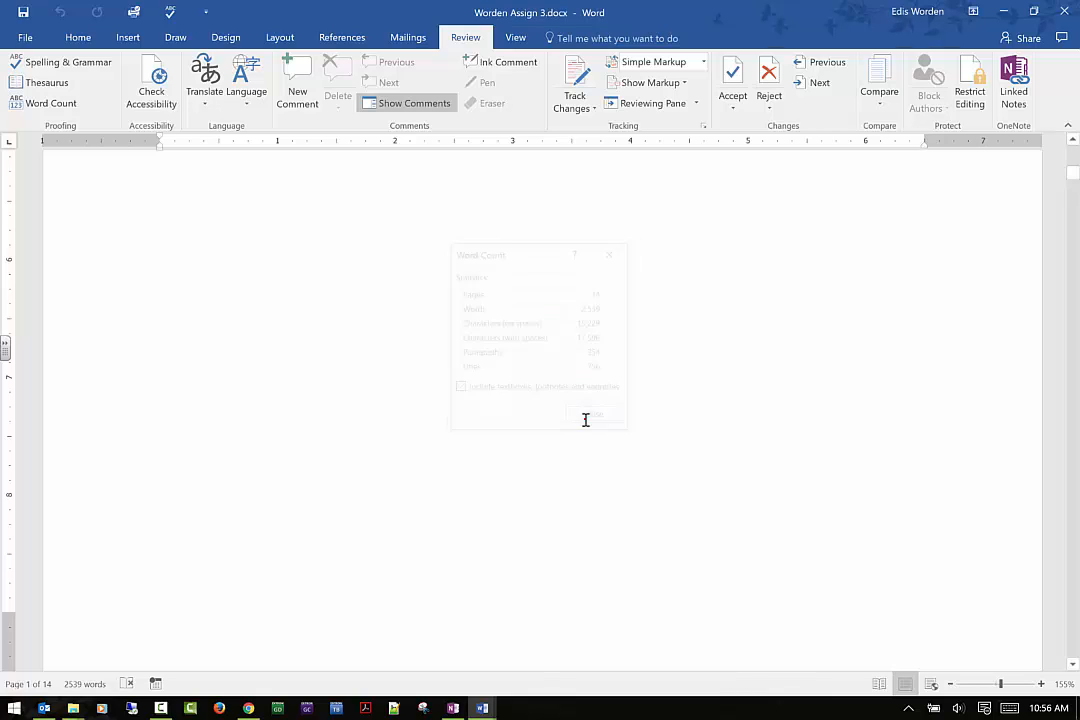
# - Run the Accessibility Checker on the document and review the inspection results down to the tips
pyautogui.click(152, 92)
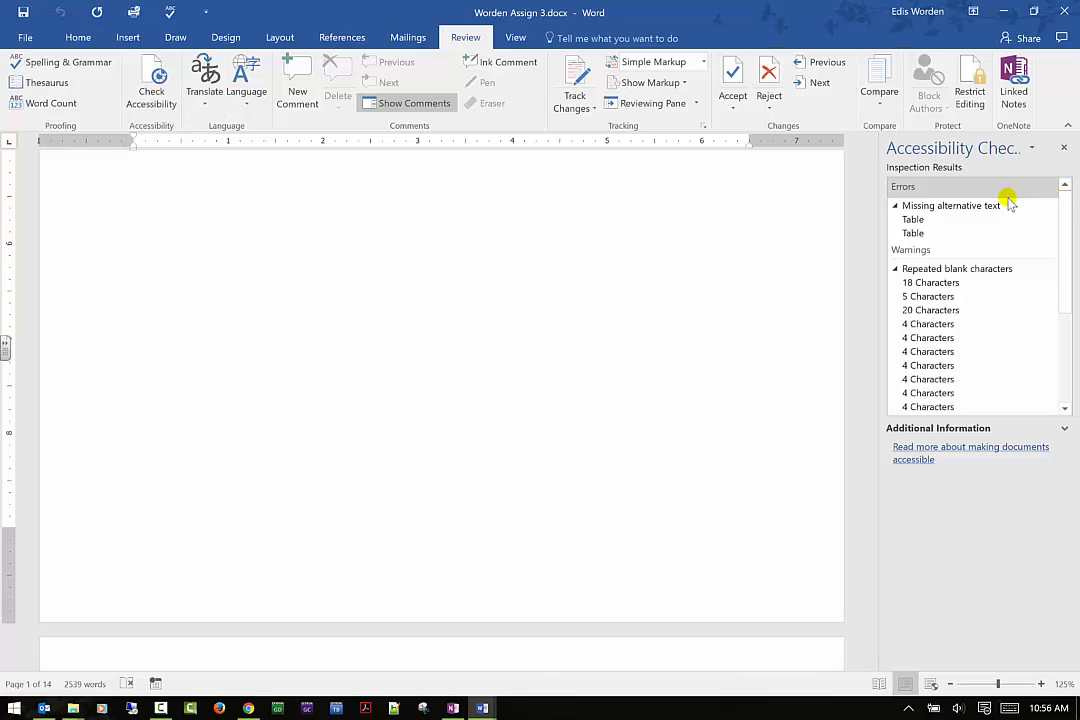
pyautogui.scroll(-3, 1015, 260)
pyautogui.scroll(-3, 1018, 276)
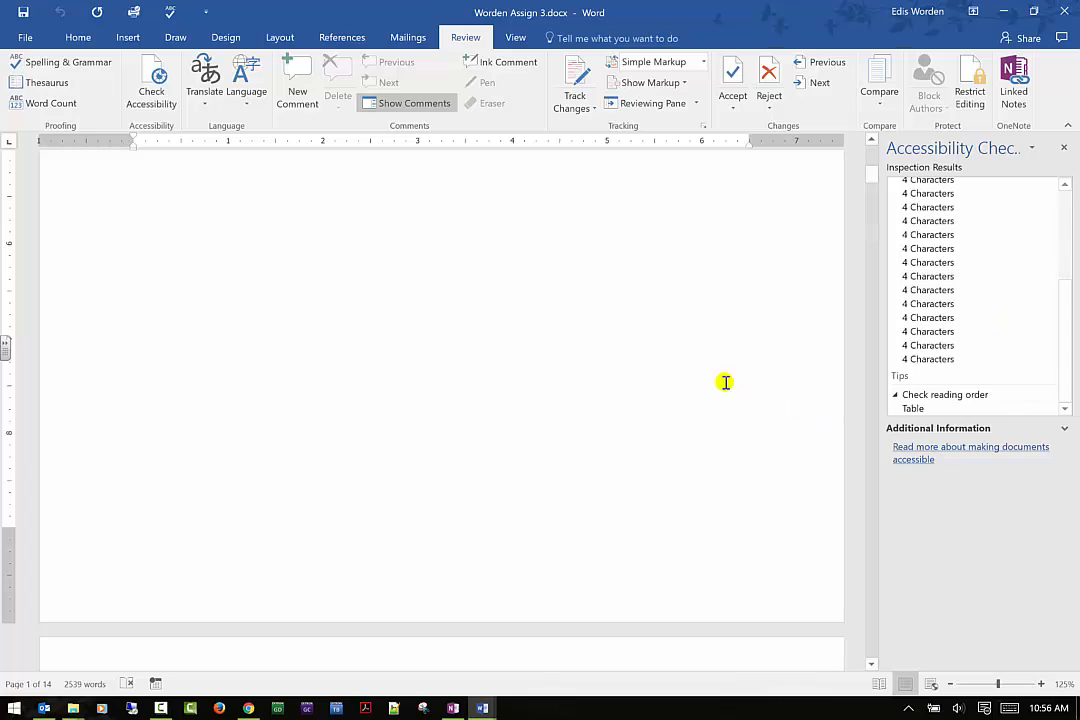
# - Read the best practices table in the help article on making documents accessible, closing the Accessibility Checker results along the way
pyautogui.click(899, 459)
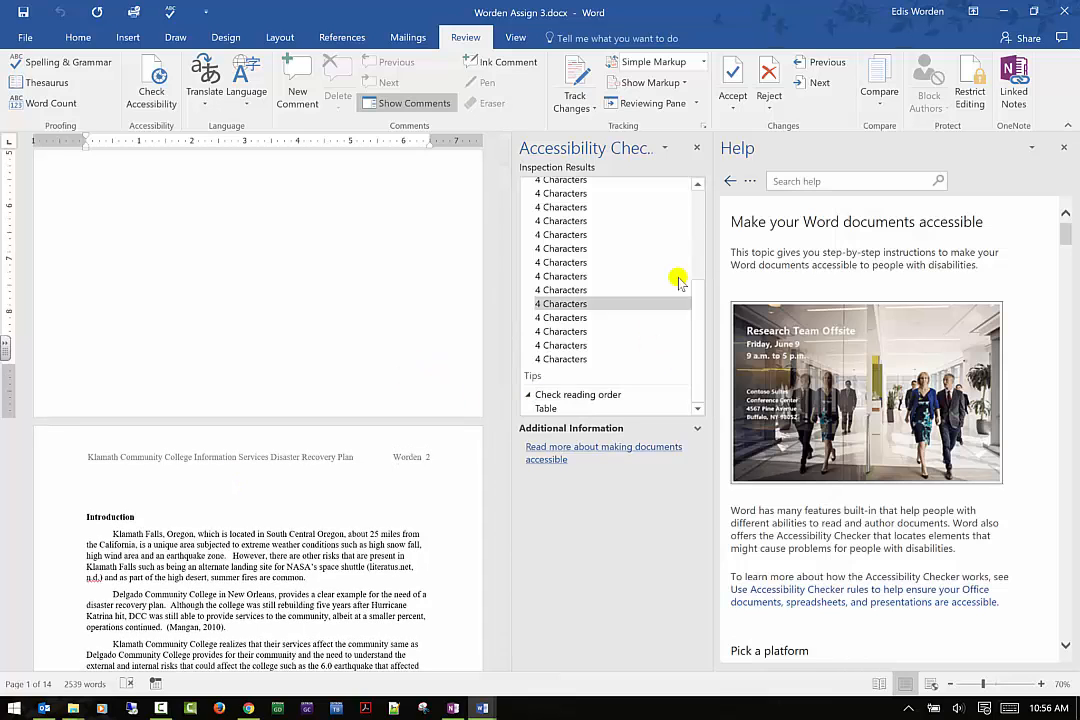
pyautogui.scroll(-5, 733, 453)
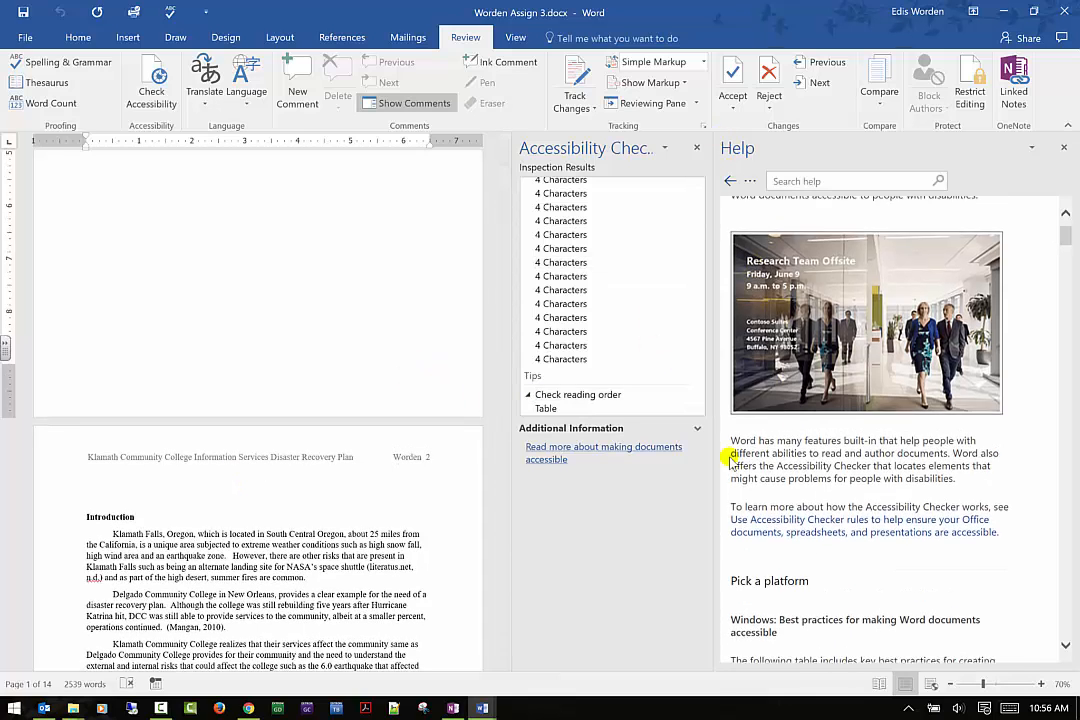
pyautogui.scroll(-6, 733, 453)
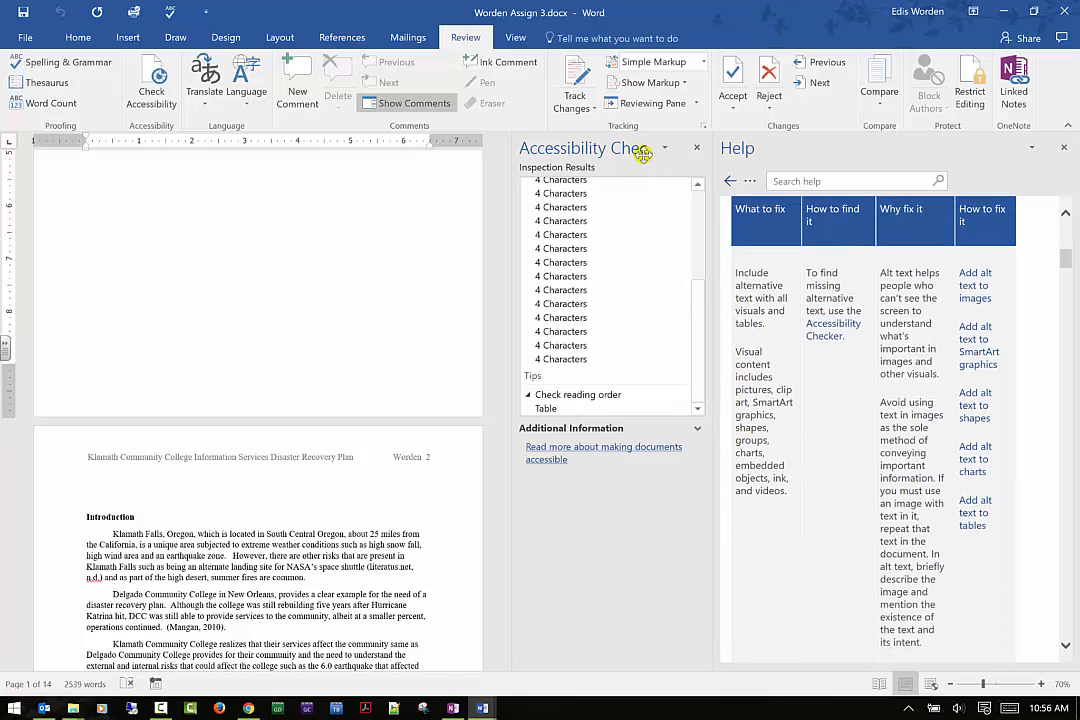
pyautogui.click(697, 147)
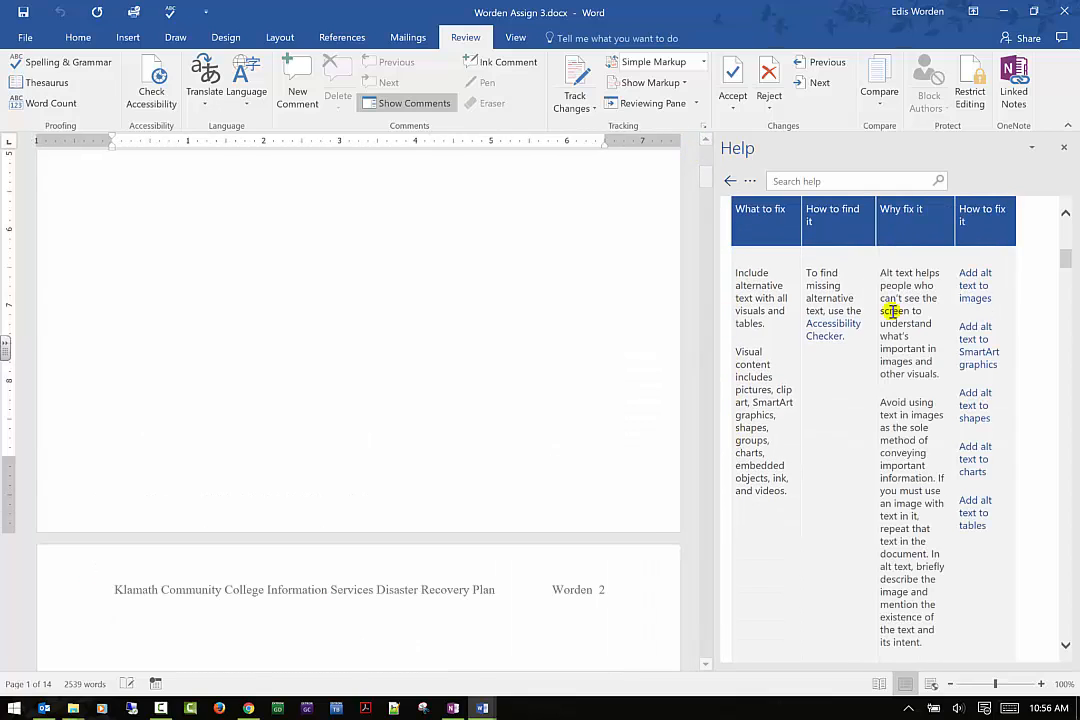
pyautogui.scroll(-3, 858, 340)
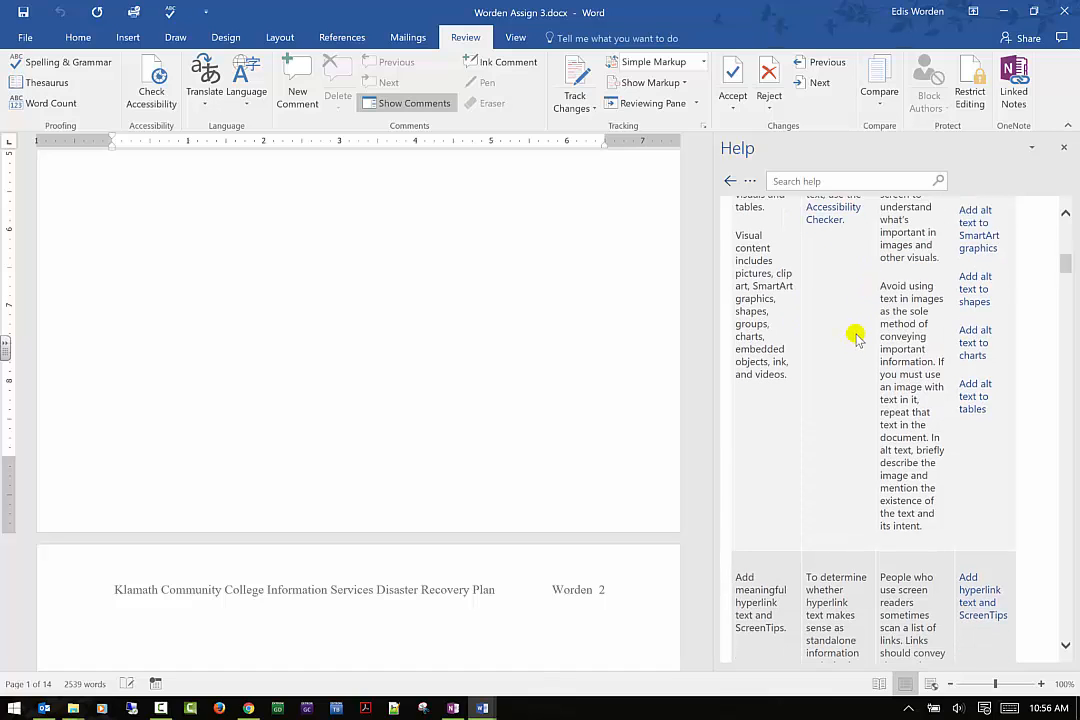
pyautogui.scroll(-12, 852, 343)
pyautogui.scroll(-4, 852, 346)
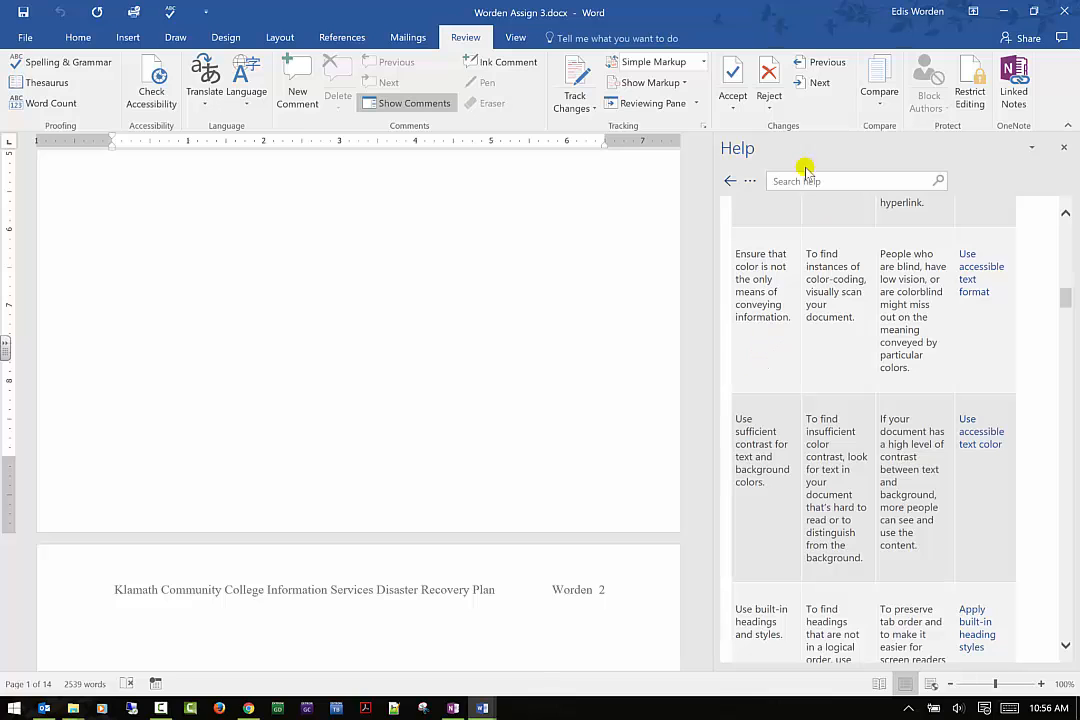
pyautogui.scroll(-8, 783, 320)
pyautogui.scroll(-20, 783, 331)
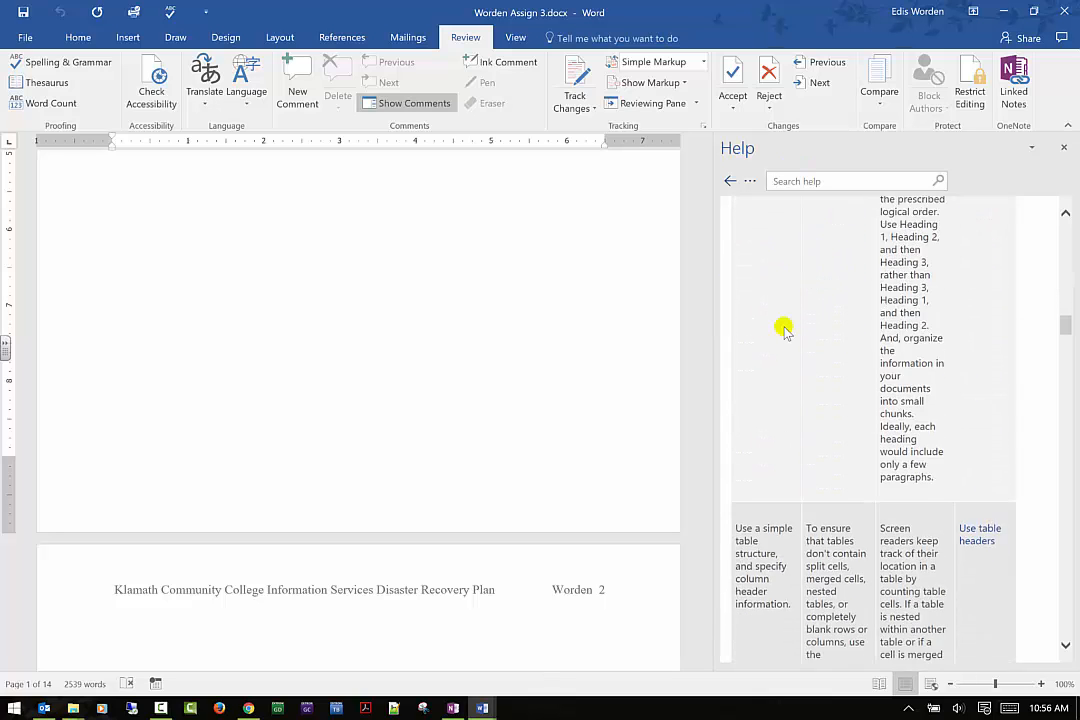
# - Read the help instructions for adding alt text to images, SmartArt graphics, shapes and charts, then close the help
pyautogui.scroll(-15, 783, 331)
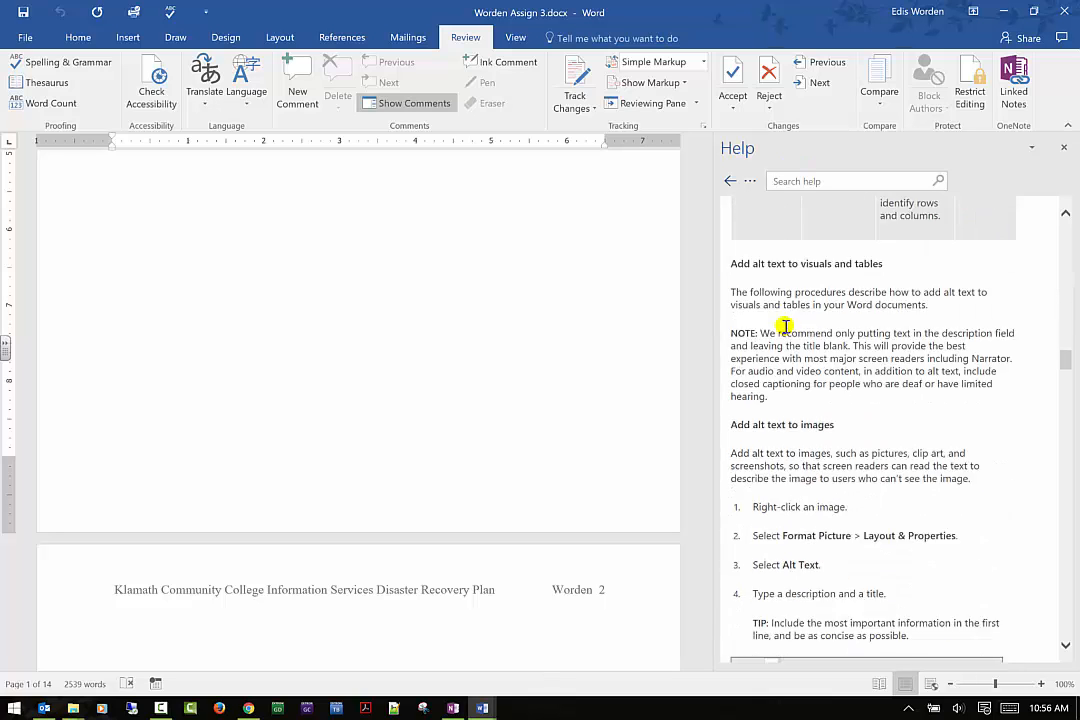
pyautogui.scroll(-4, 786, 328)
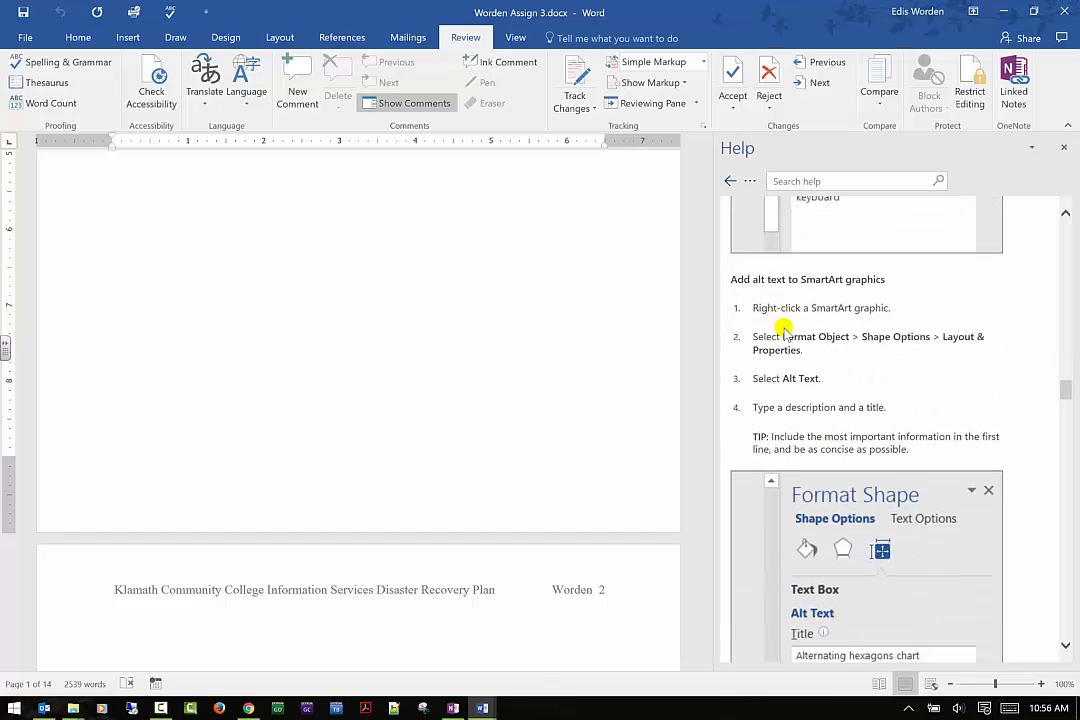
pyautogui.scroll(5, 785, 330)
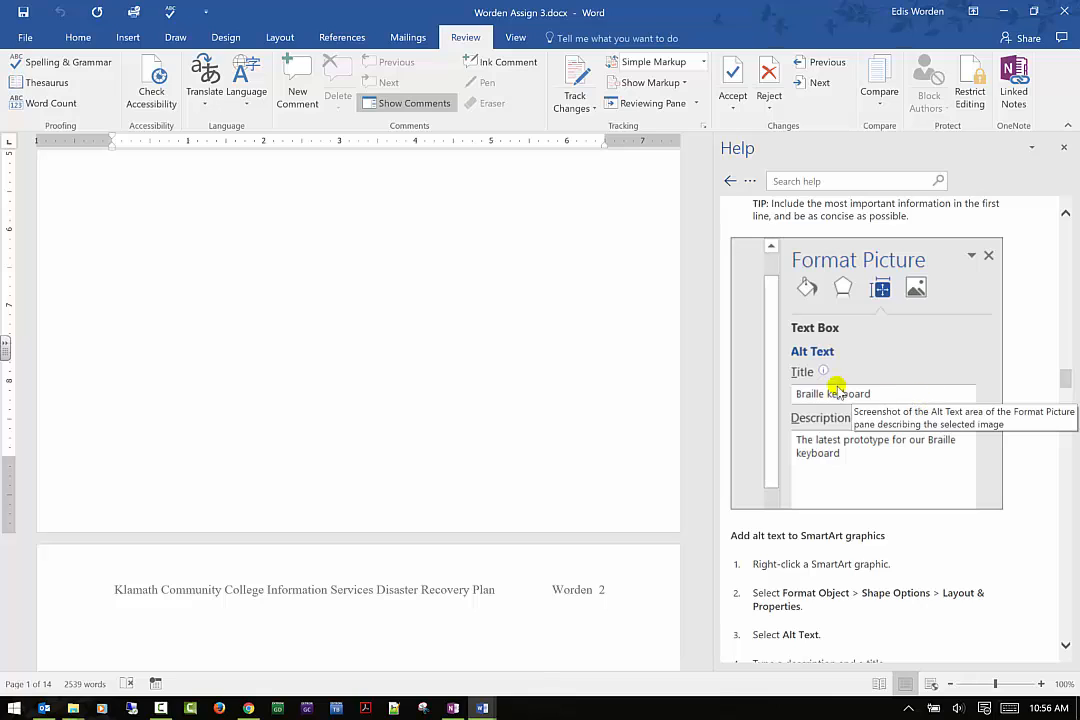
pyautogui.scroll(-1, 881, 386)
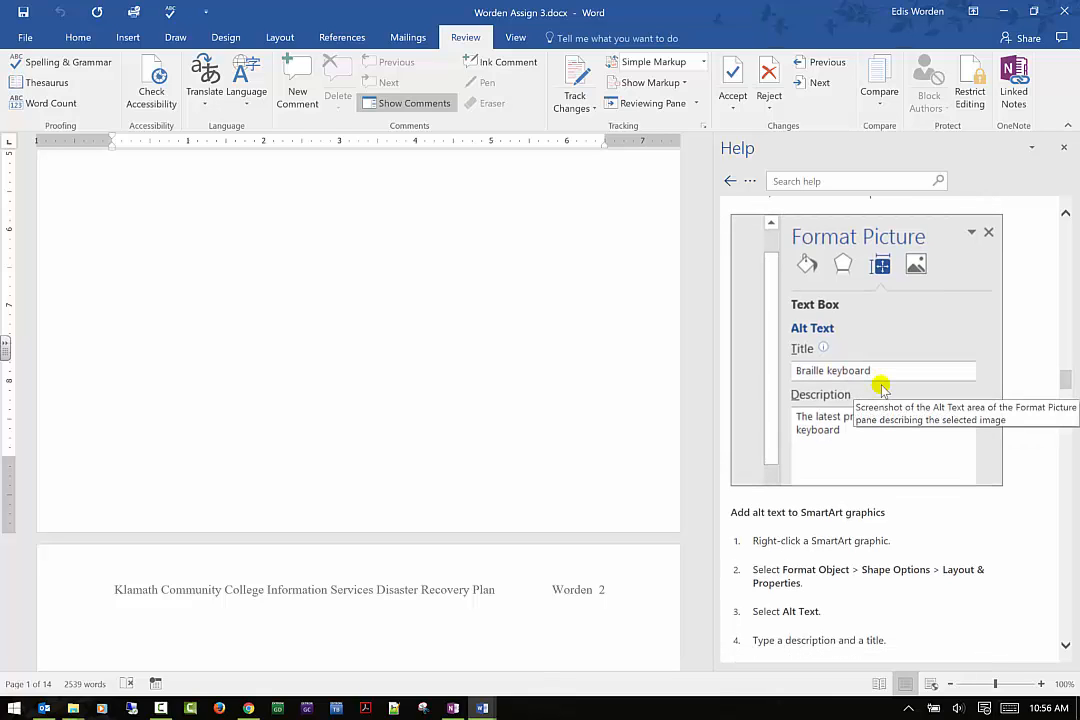
pyautogui.scroll(-10, 914, 366)
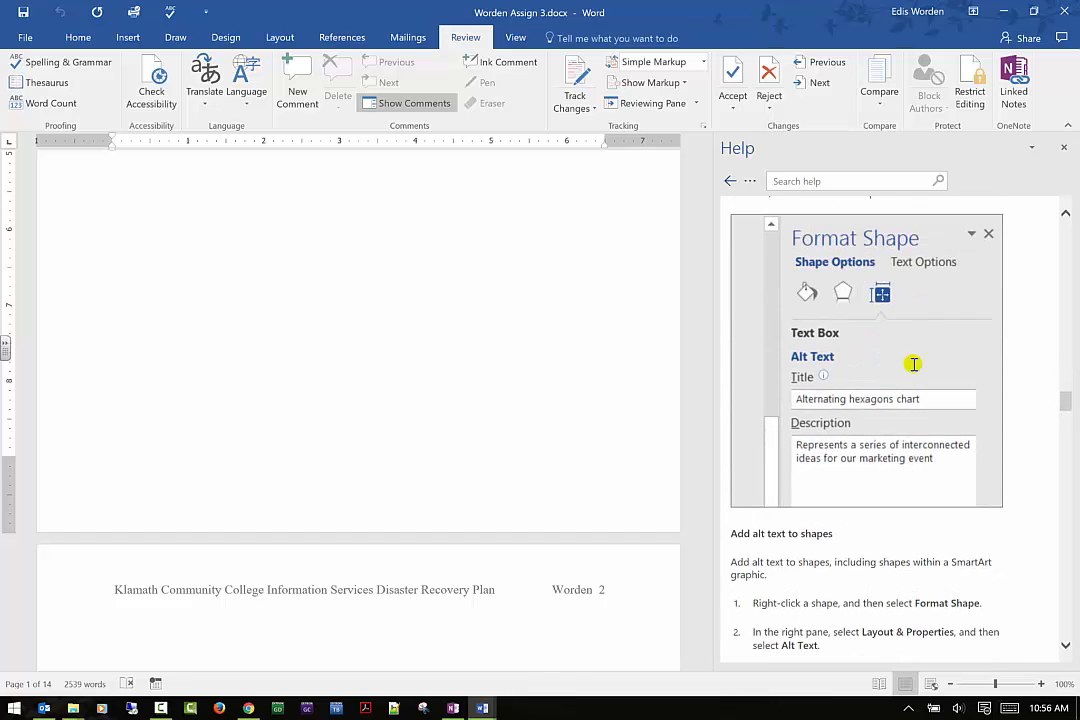
pyautogui.scroll(-12, 968, 406)
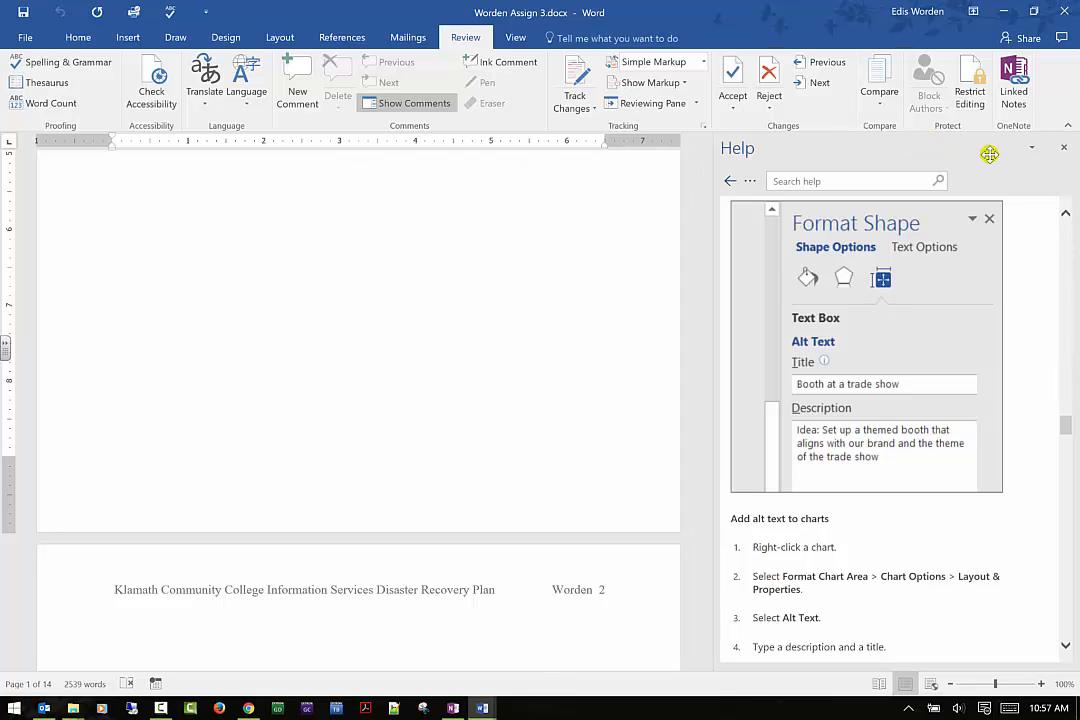
pyautogui.click(1063, 147)
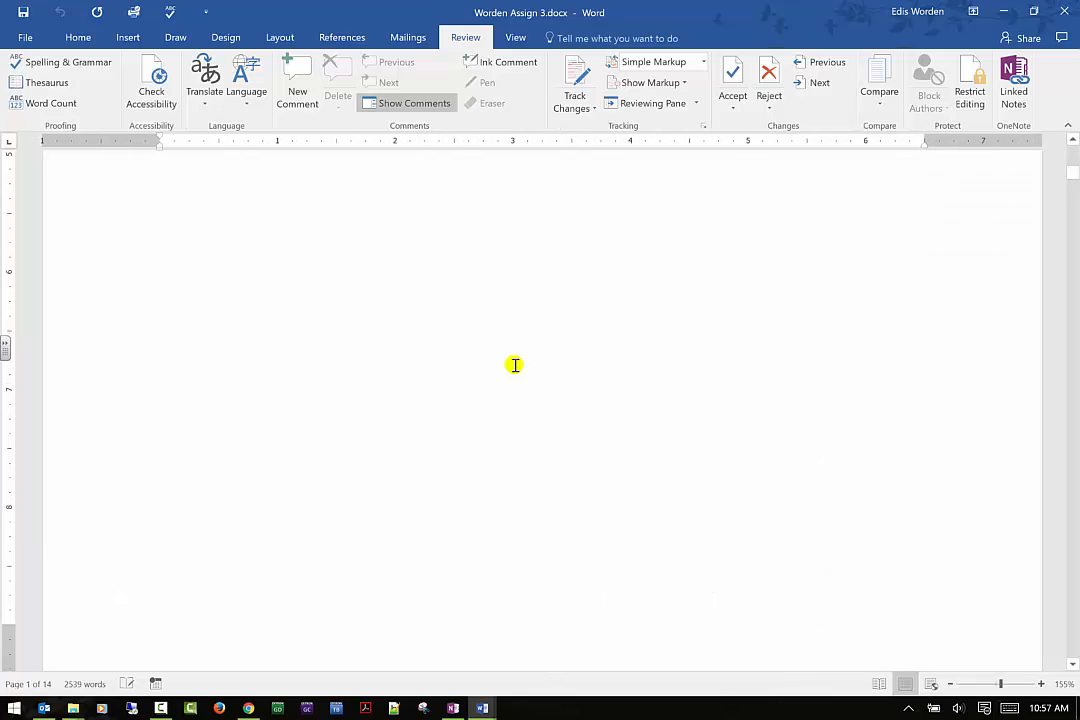
# - View the available Translate and Language options without choosing any
pyautogui.click(205, 104)
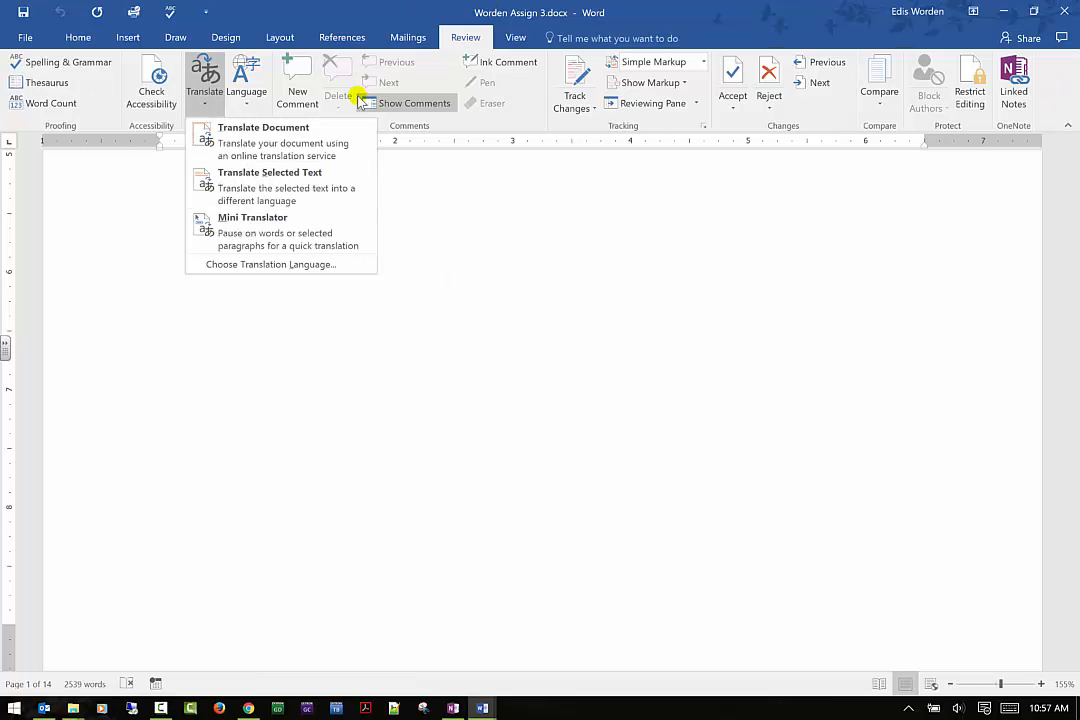
pyautogui.click(557, 219)
pyautogui.click(258, 111)
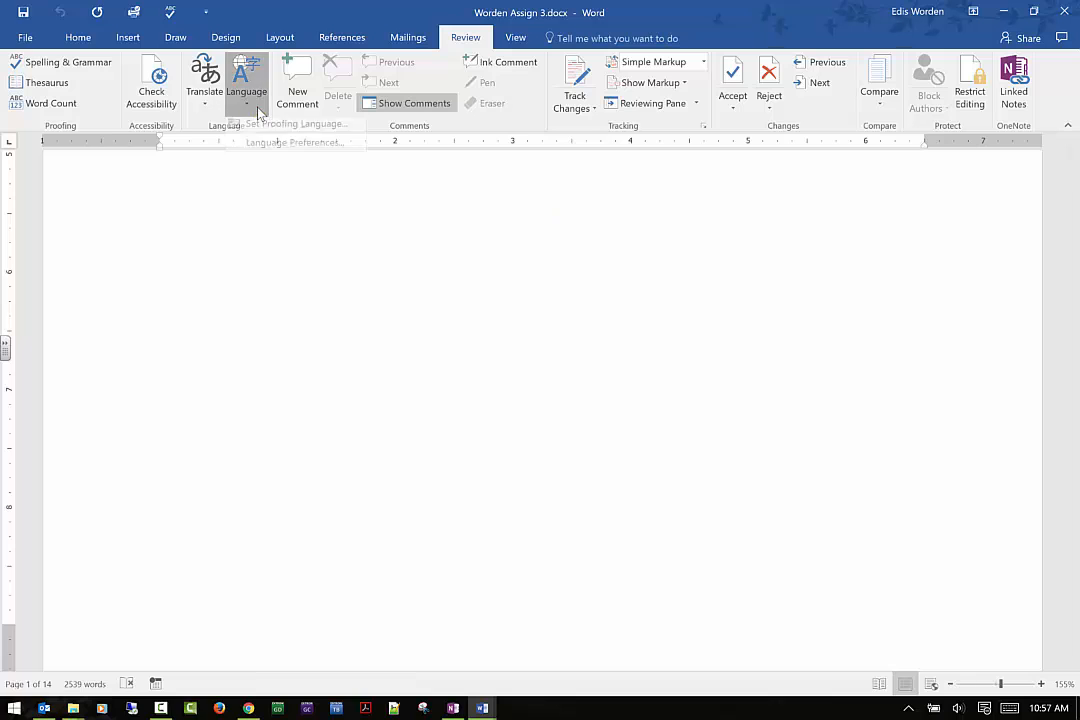
pyautogui.click(276, 217)
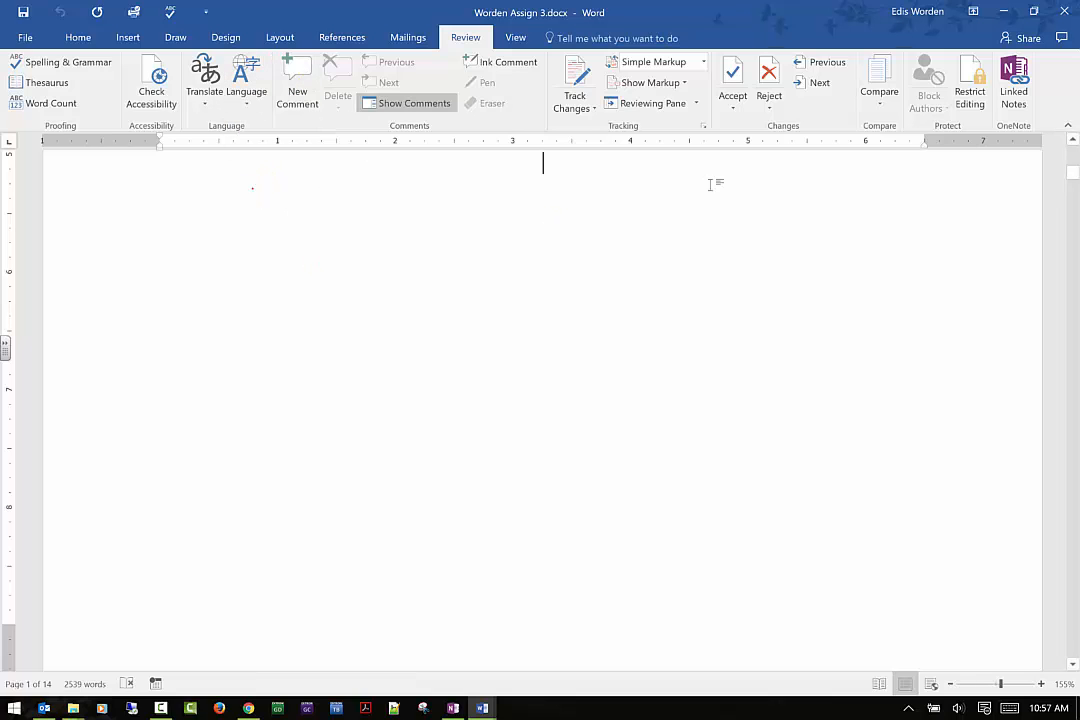
# - Add the comment "What does this mean" to the line "There are many services that are provided by the Information Services department that"
pyautogui.scroll(-3, 565, 337)
pyautogui.scroll(-6, 555, 345)
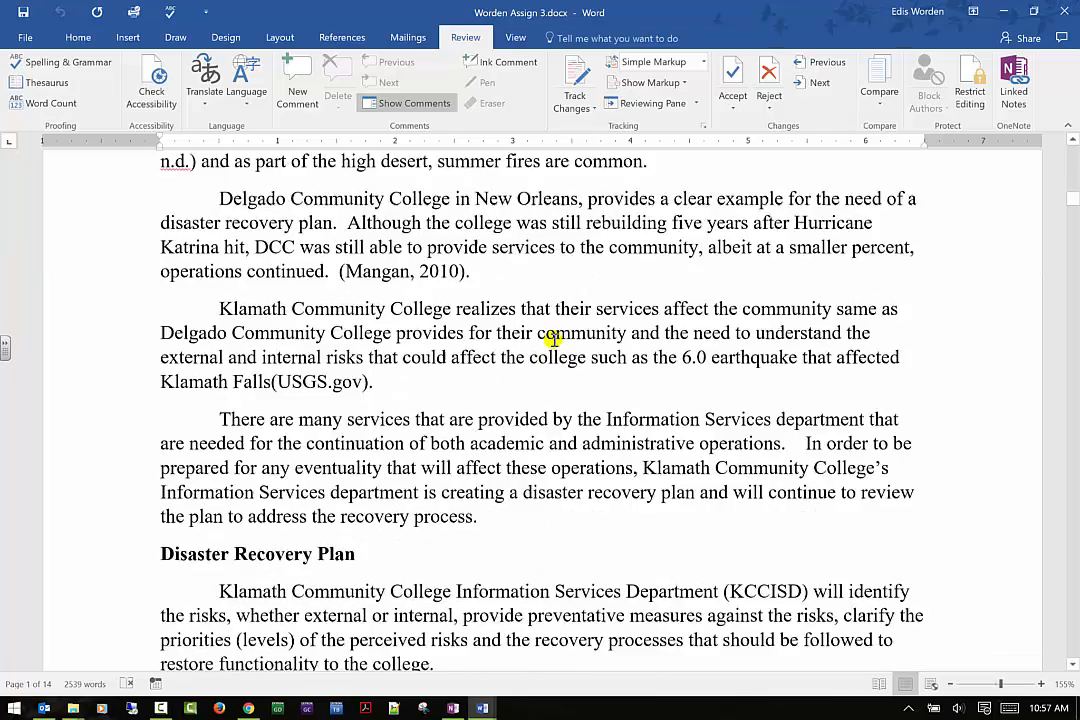
pyautogui.moveTo(207, 245); pyautogui.dragTo(900, 256)
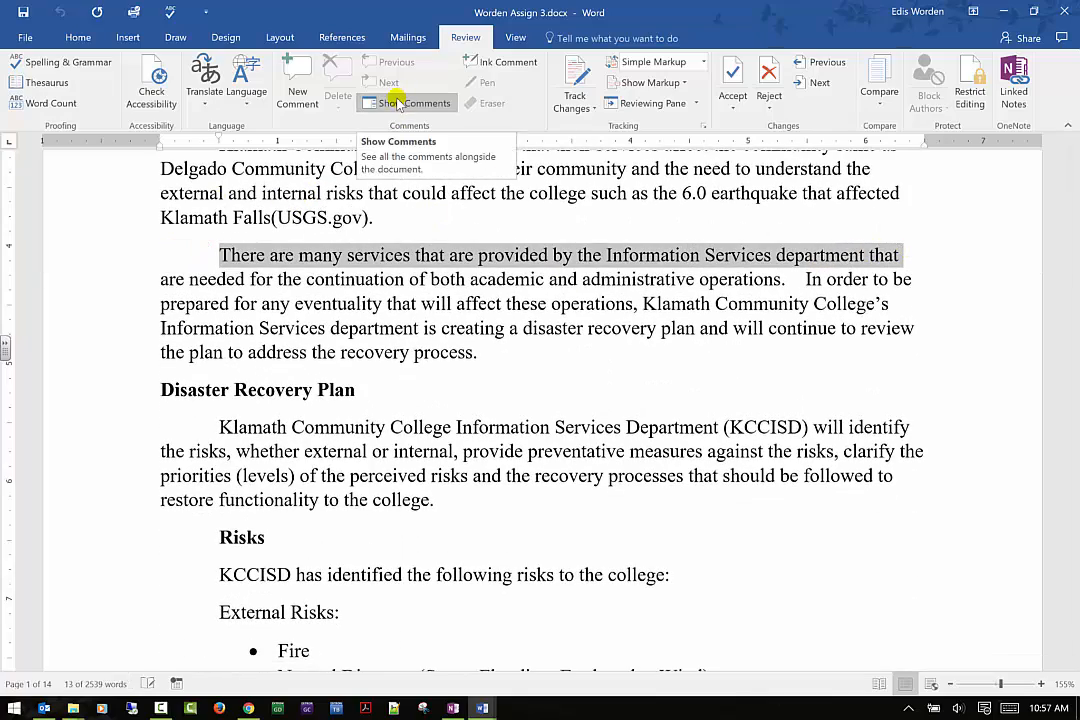
pyautogui.click(298, 100)
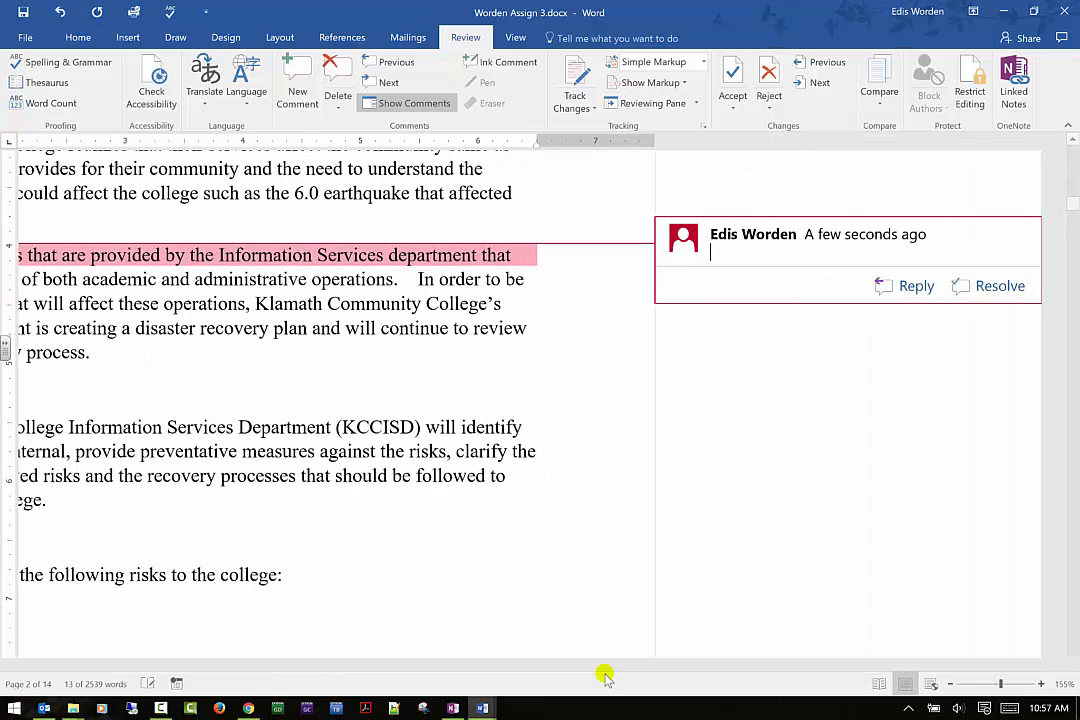
pyautogui.write('What ')
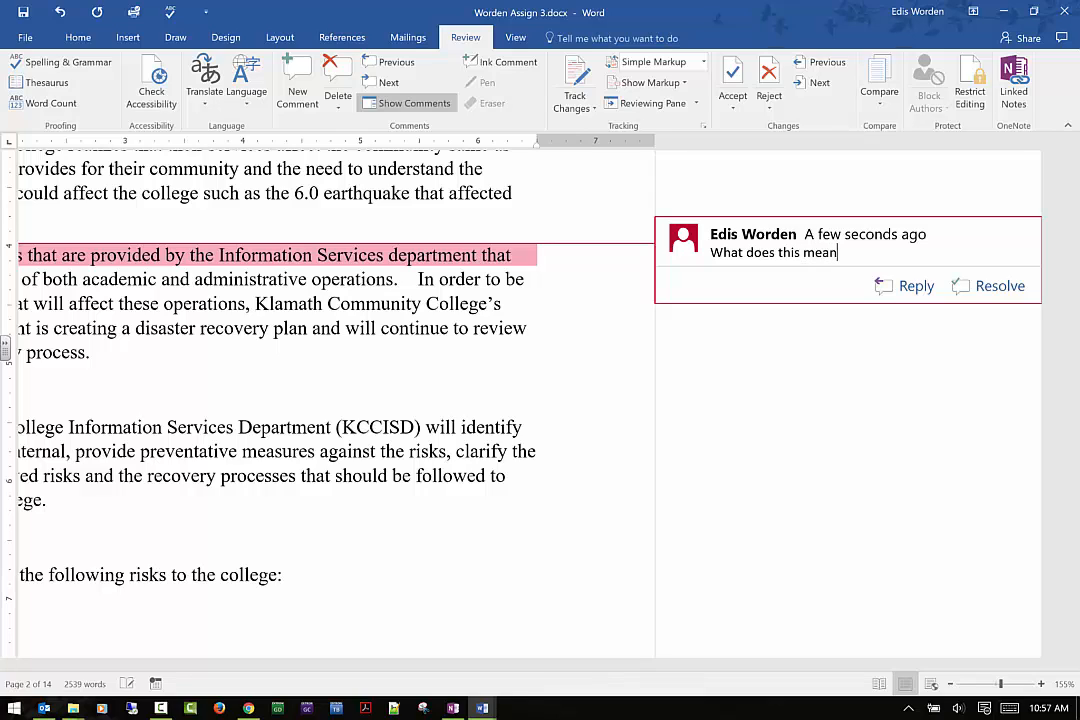
pyautogui.write('does this mean')
# - Reply "Nevermind" to the comment and resolve the thread, reopening it once and resolving it again
pyautogui.click(925, 288)
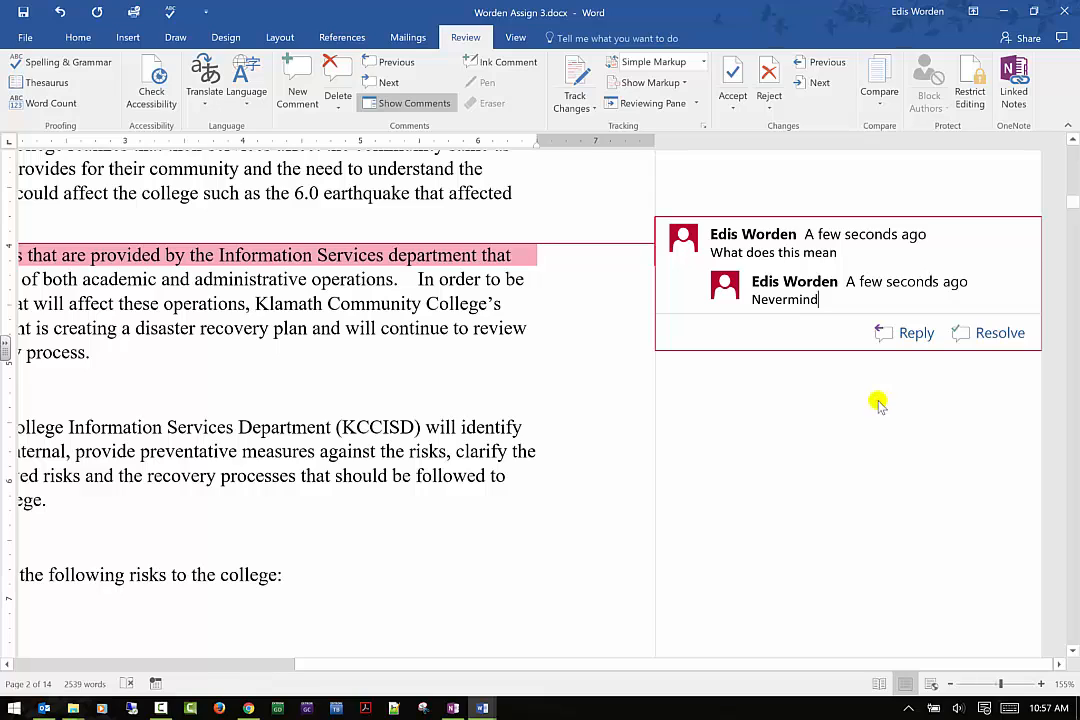
pyautogui.click(1012, 326)
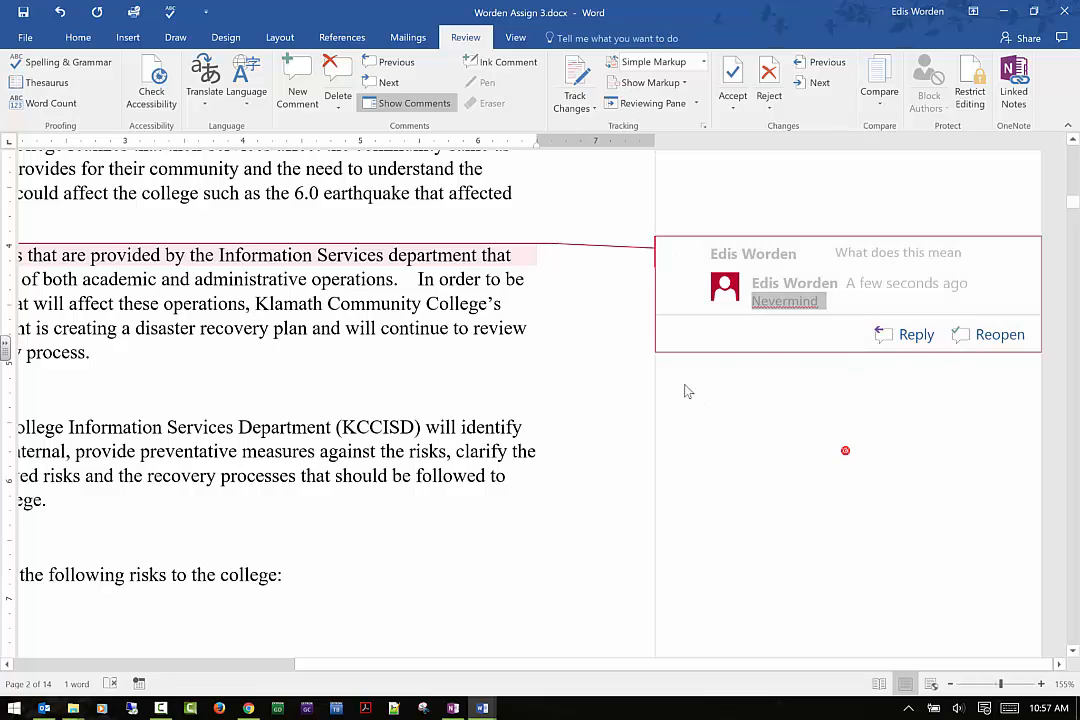
pyautogui.click(985, 336)
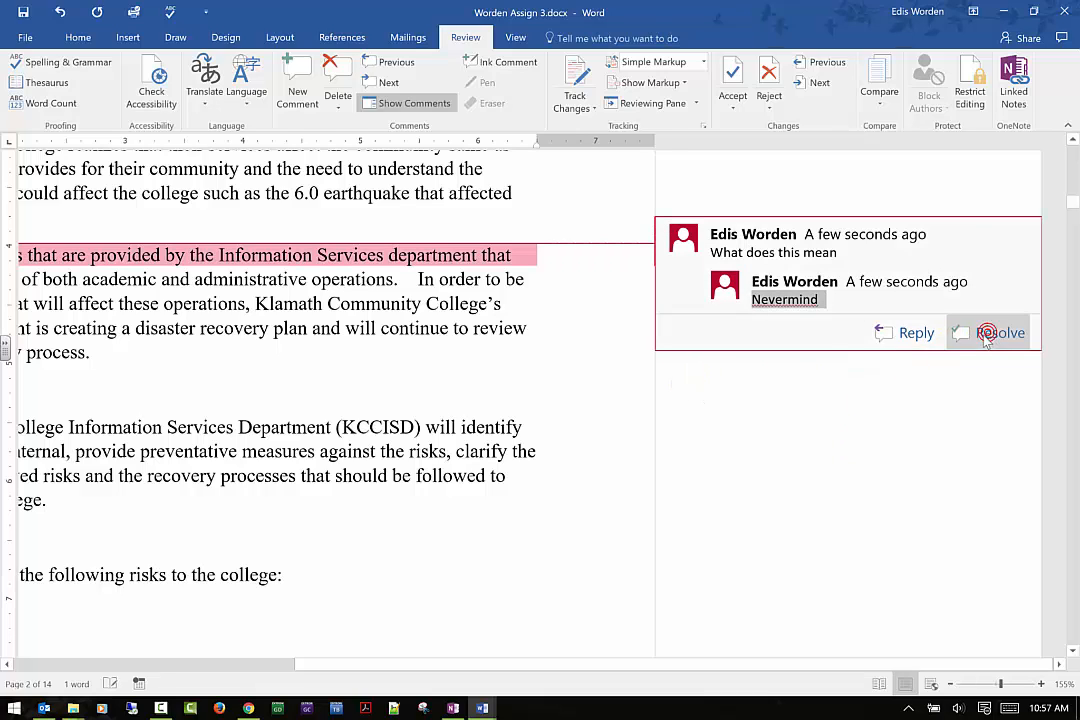
pyautogui.click(990, 334)
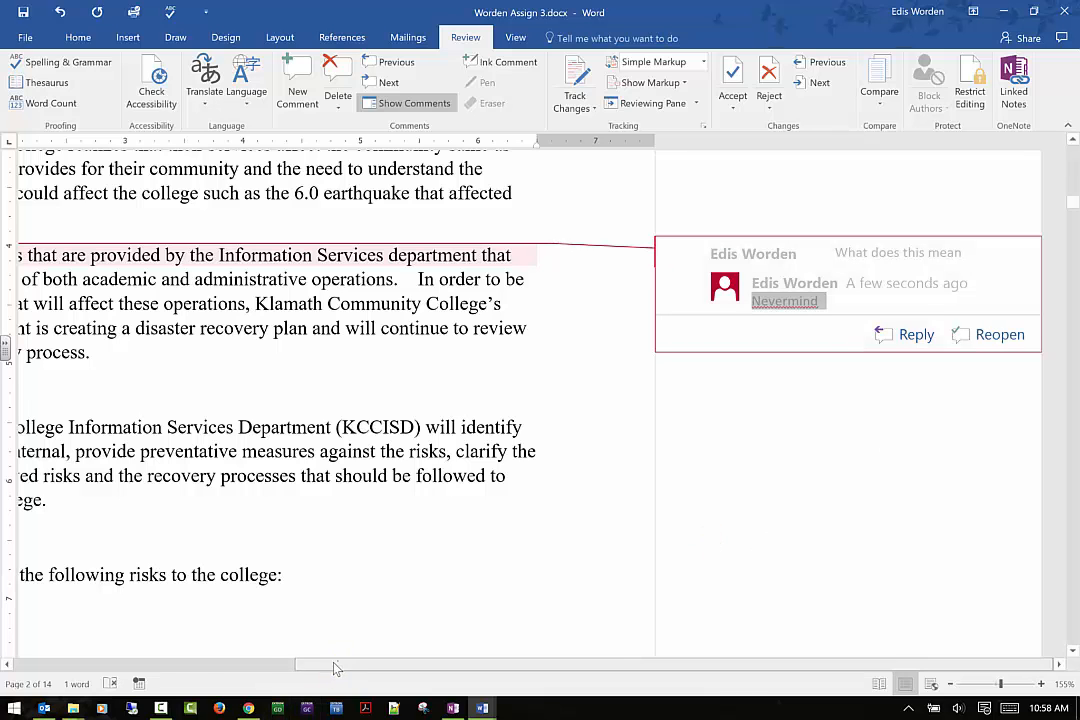
# - Add an ink comment to the resolved thread, handwrite a short name in it and erase all but the last letter
pyautogui.moveTo(338, 662); pyautogui.dragTo(185, 662)
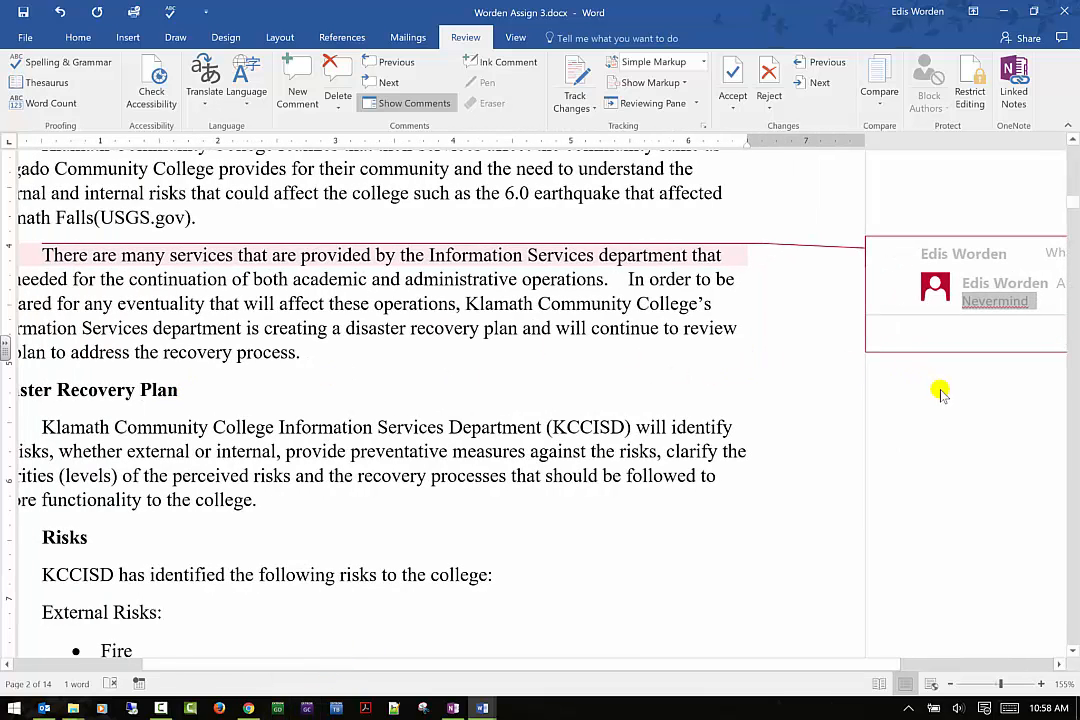
pyautogui.click(505, 62)
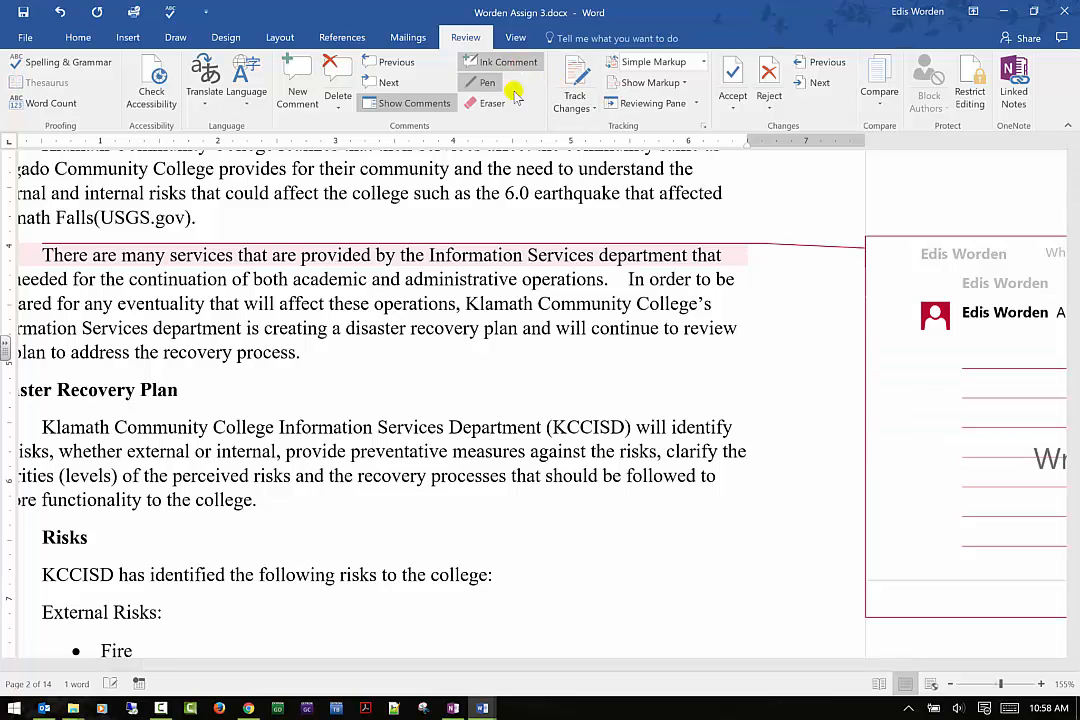
pyautogui.moveTo(489, 668); pyautogui.dragTo(918, 643)
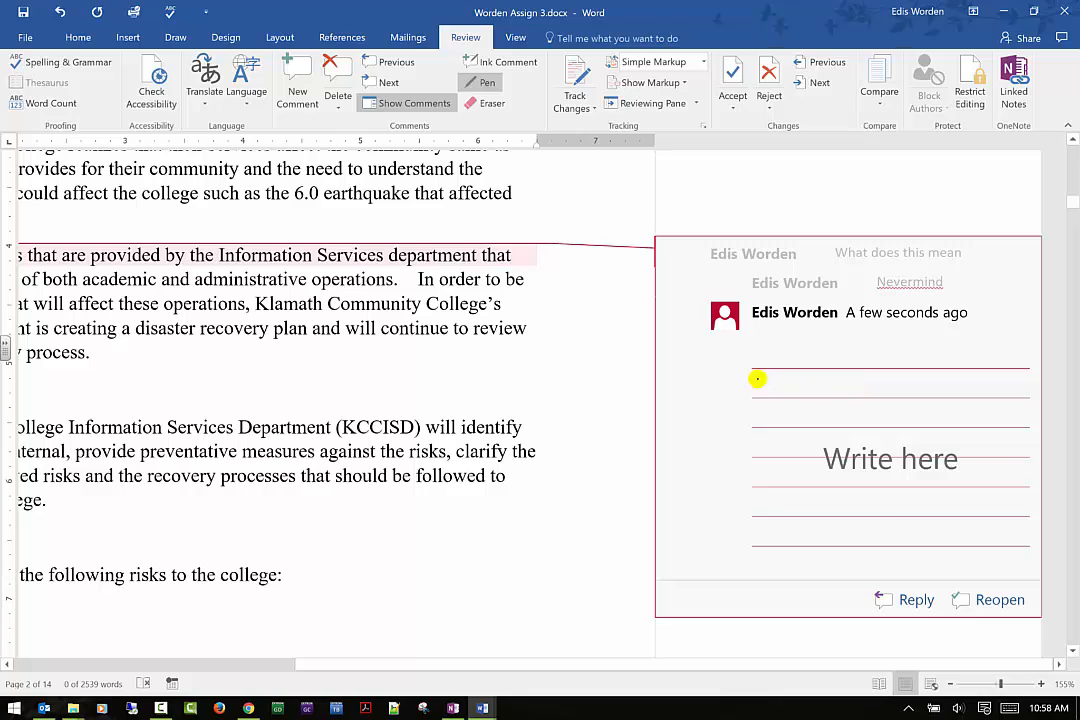
pyautogui.moveTo(757, 380)
pyautogui.mouseDown()
pyautogui.moveTo(788, 374)
pyautogui.moveTo(898, 397)
pyautogui.moveTo(906, 386)
pyautogui.moveTo(980, 420)
pyautogui.mouseUp()
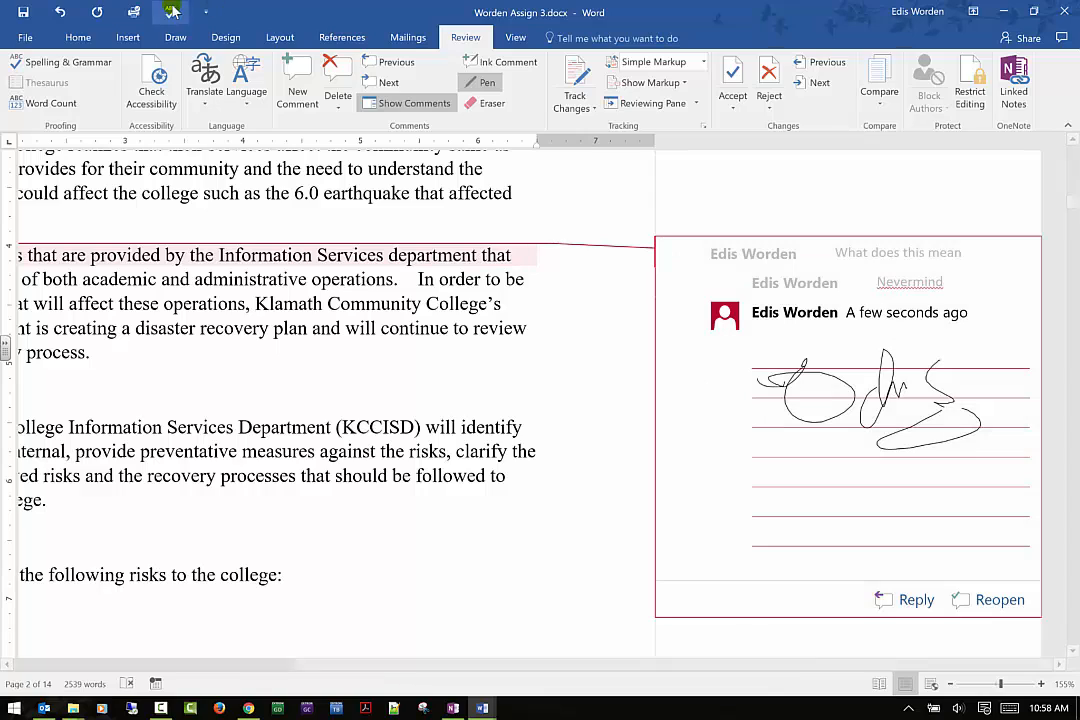
pyautogui.click(490, 103)
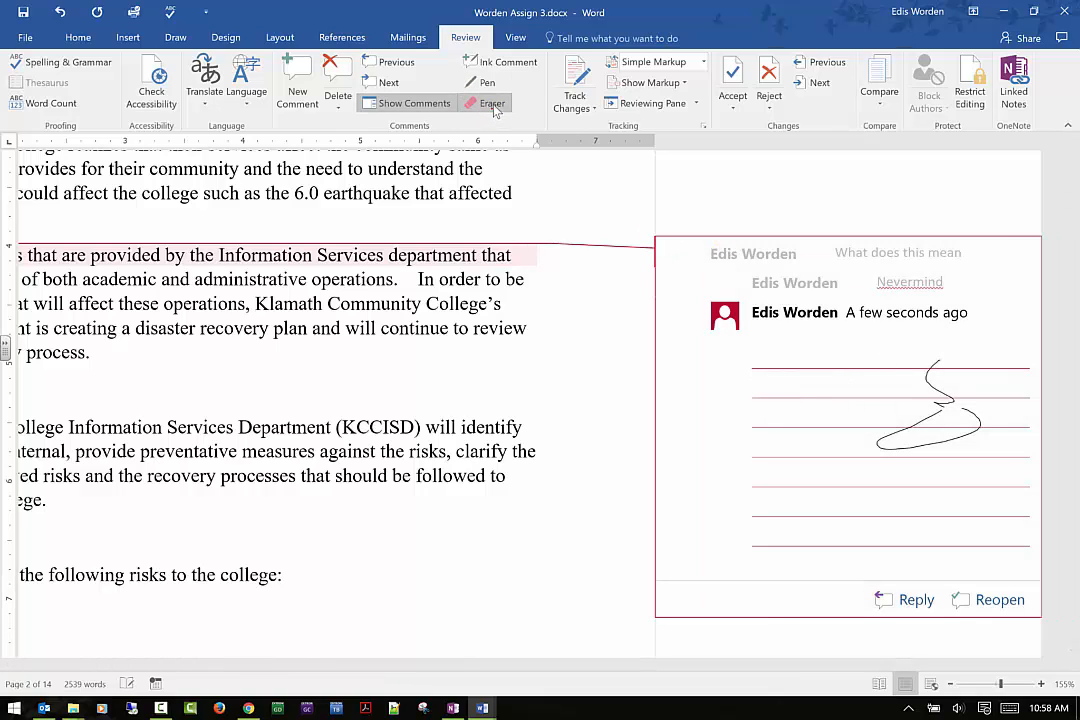
# - Toggle the comment display, leaving comments hidden, and check the comment marker beside the "There are many services" paragraph
pyautogui.click(402, 104)
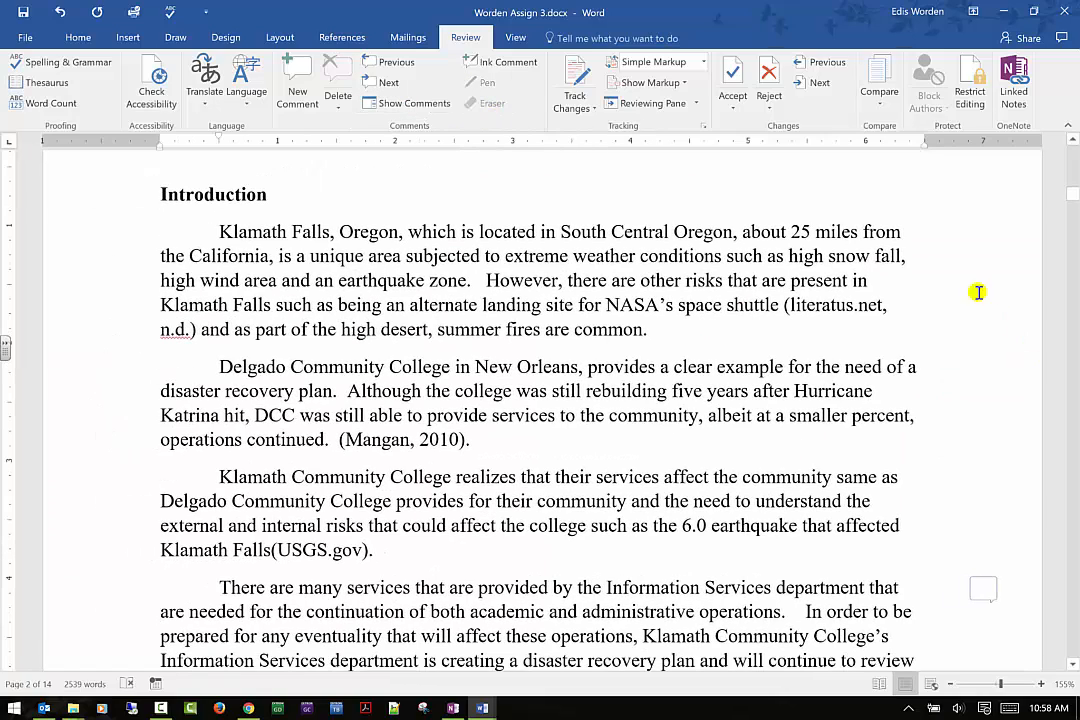
pyautogui.click(398, 104)
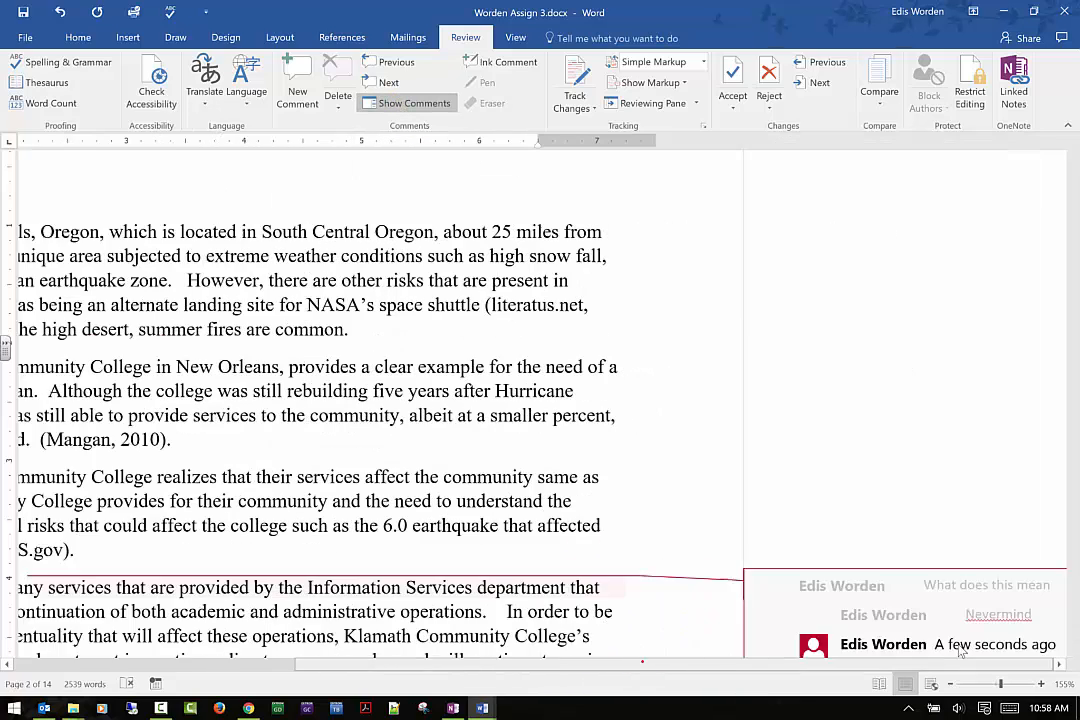
pyautogui.moveTo(598, 643); pyautogui.dragTo(568, 640)
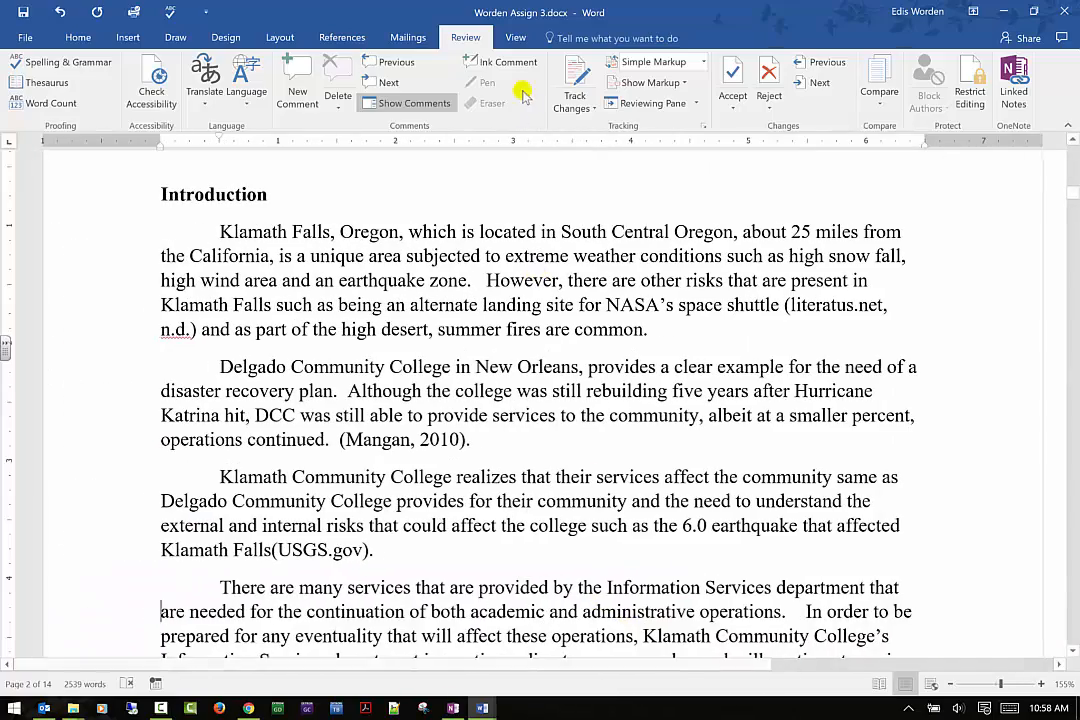
pyautogui.click(375, 102)
pyautogui.scroll(-3, 705, 407)
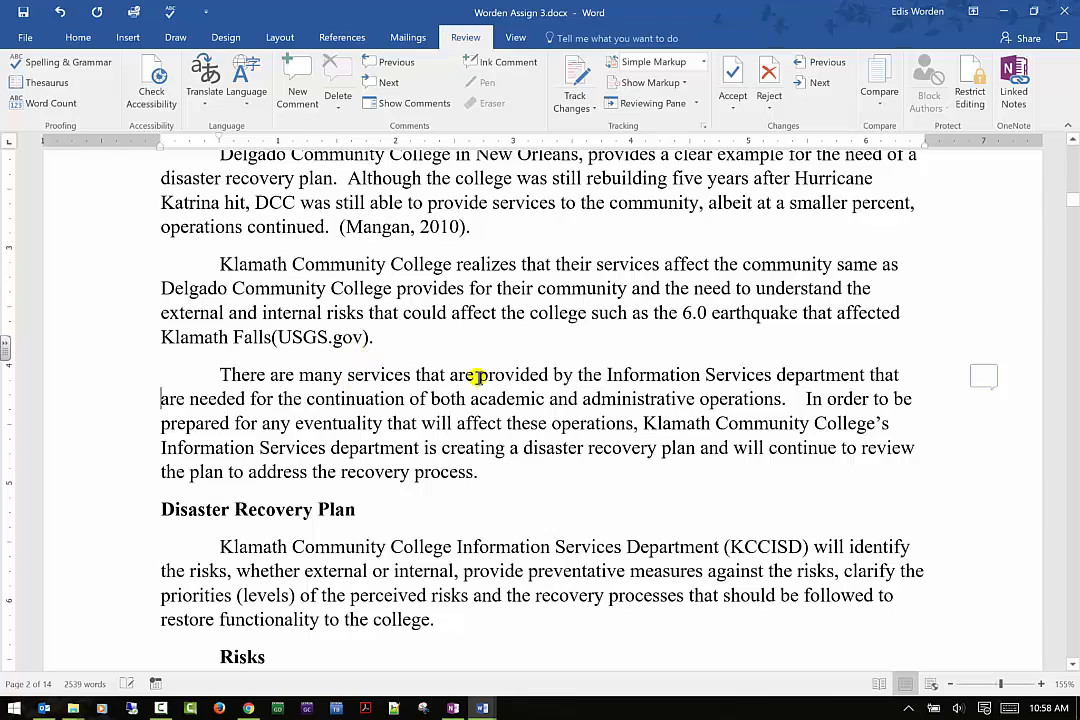
pyautogui.click(980, 378)
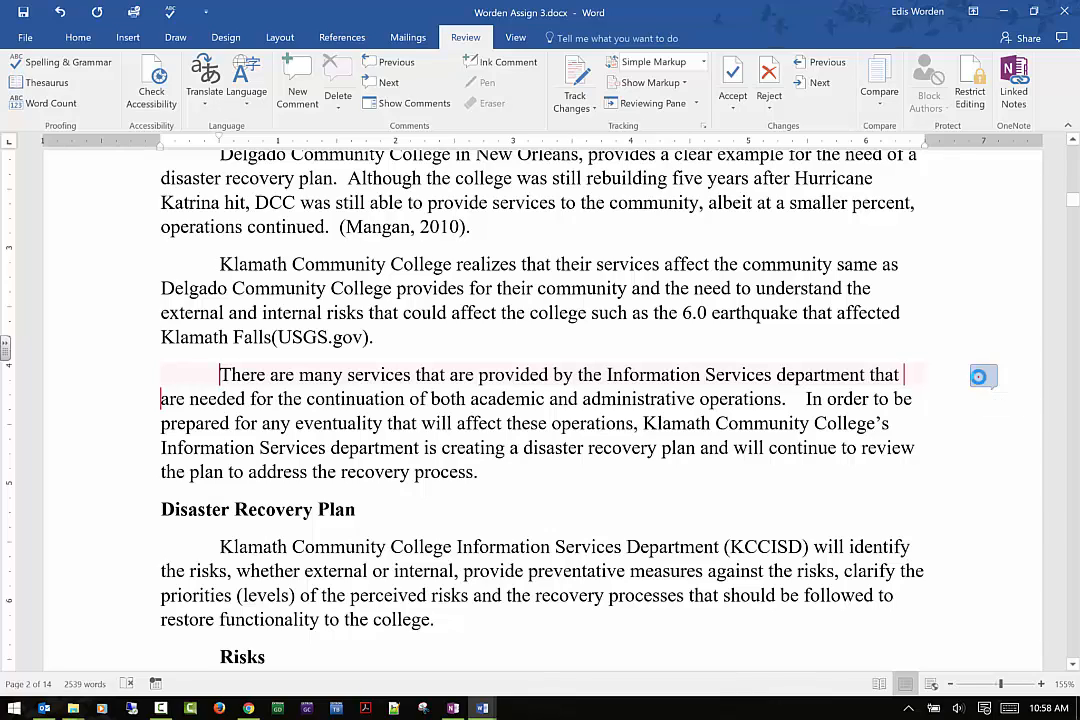
pyautogui.click(972, 307)
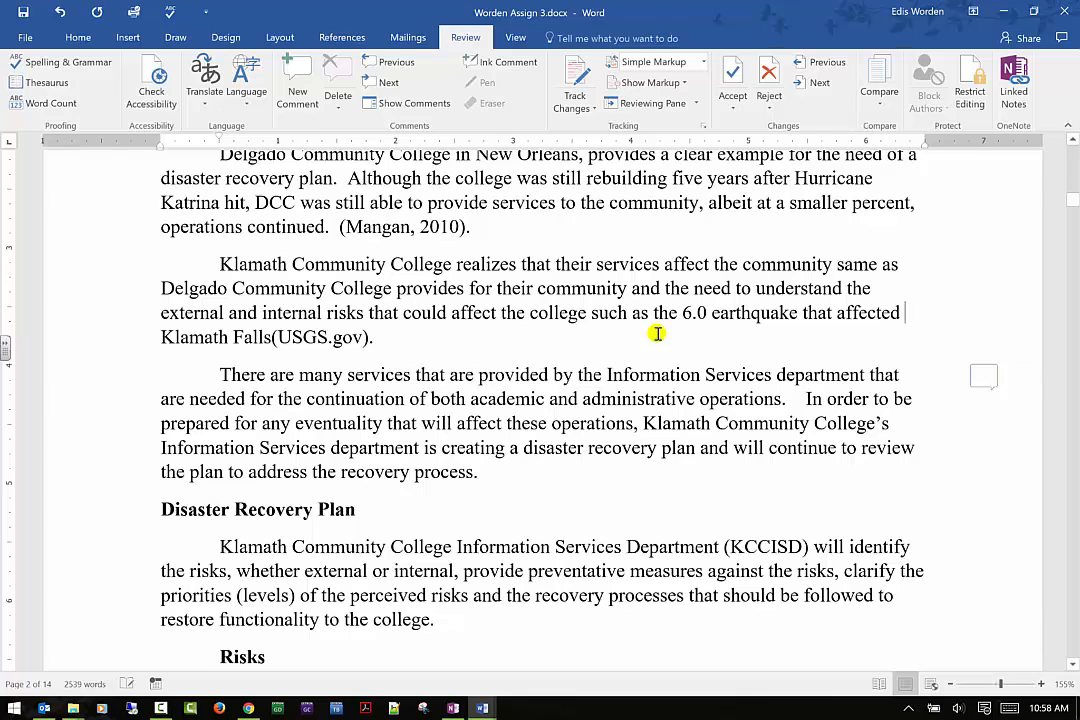
# - Turn on Track Changes and delete the word "provided" from the "There are many services" sentence
pyautogui.click(593, 109)
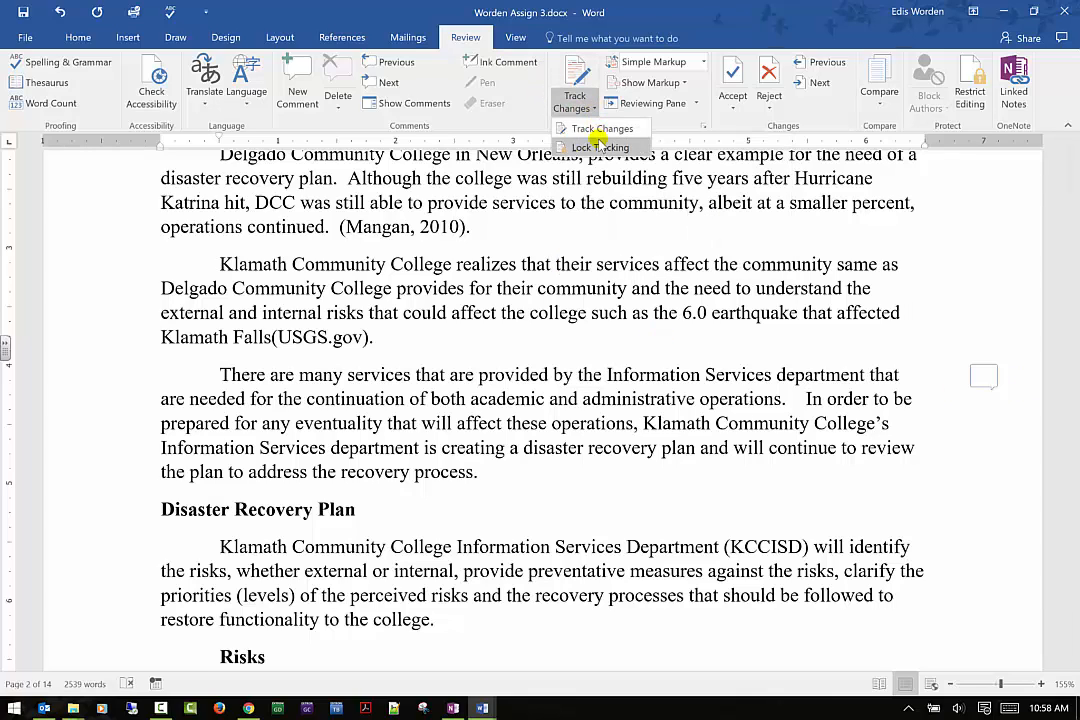
pyautogui.click(595, 129)
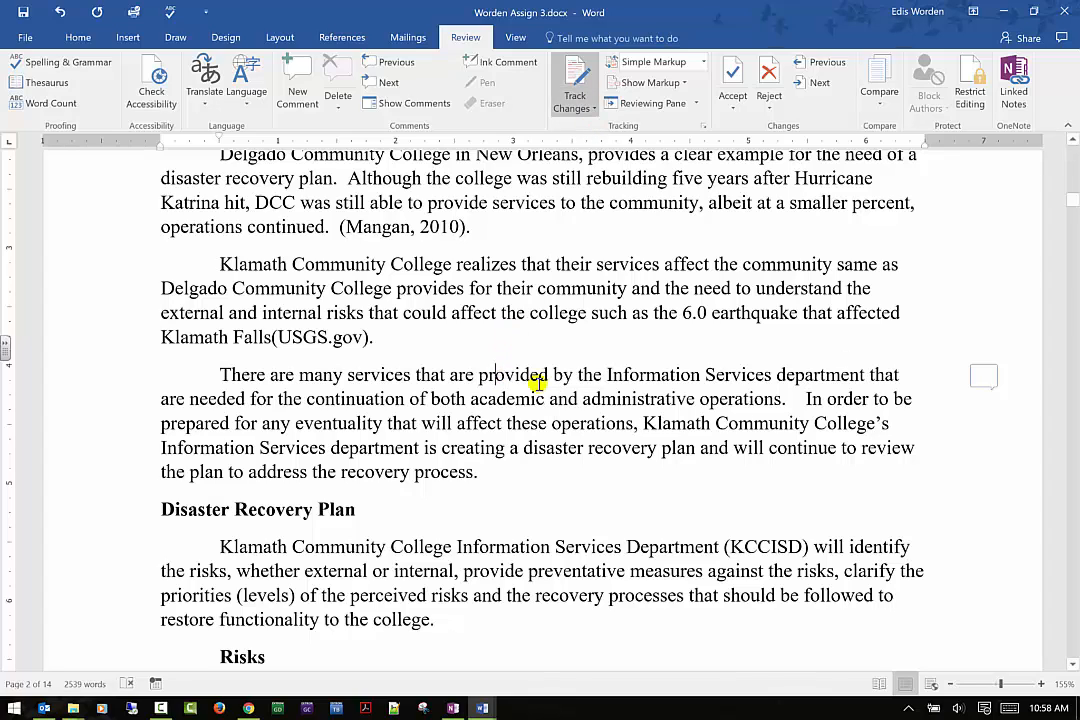
pyautogui.moveTo(481, 377); pyautogui.dragTo(549, 368)
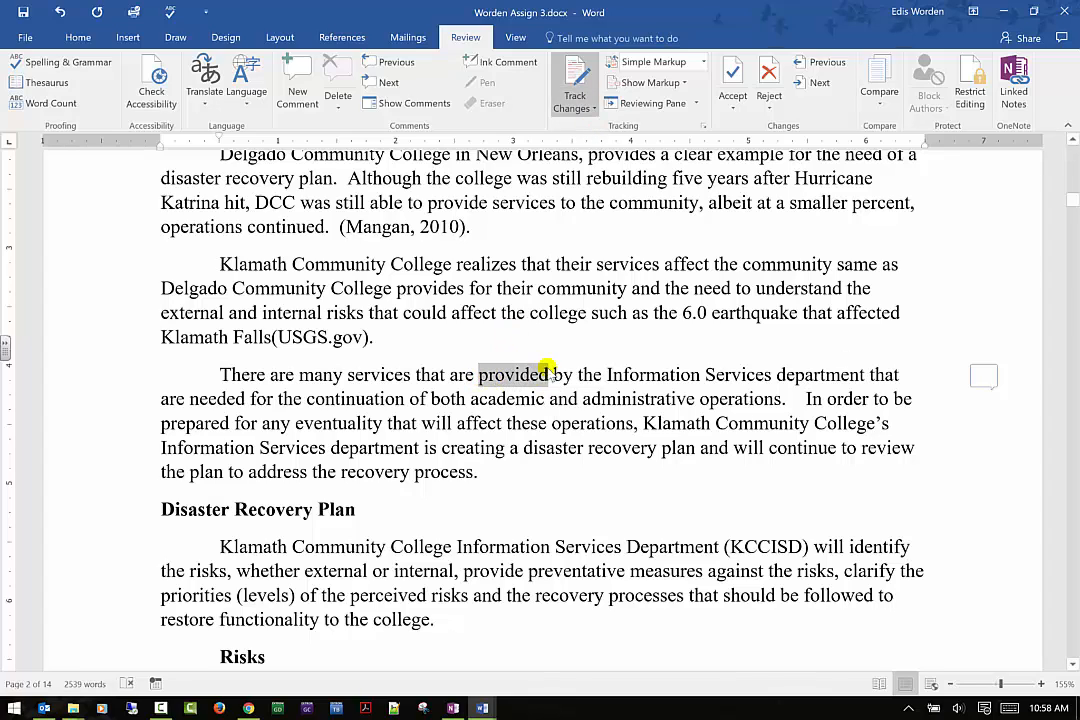
pyautogui.rightClick(549, 368)
pyautogui.click(565, 381)
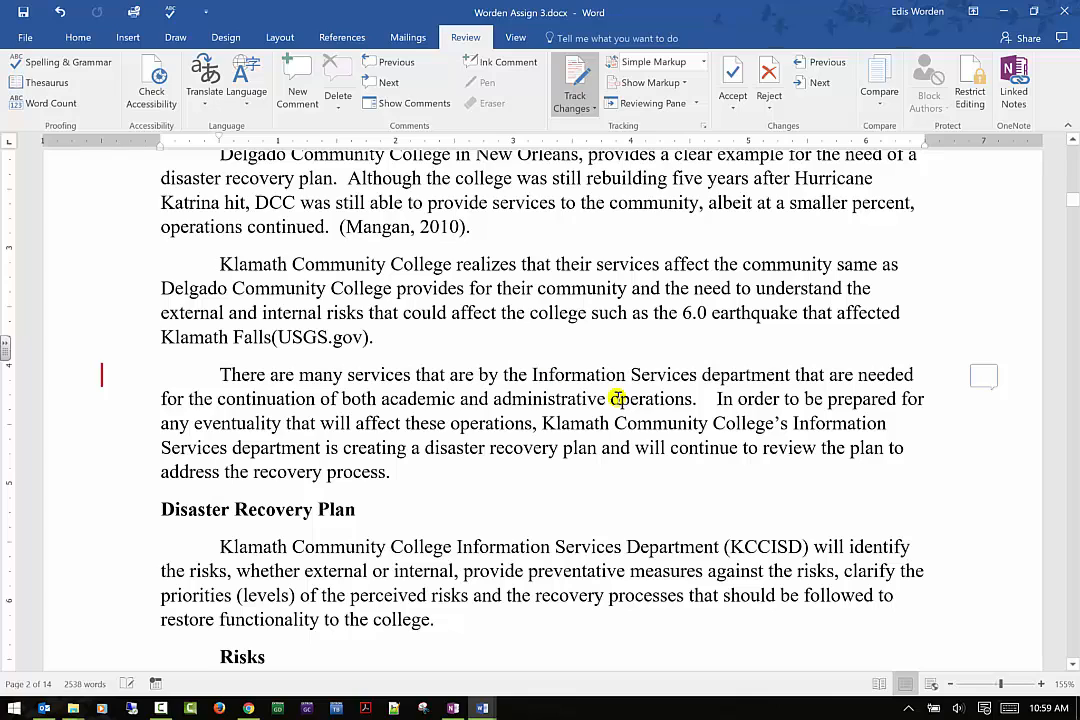
# - Display all markup for the tracked deletion and view the Accept and Reject options without choosing any
pyautogui.click(102, 377)
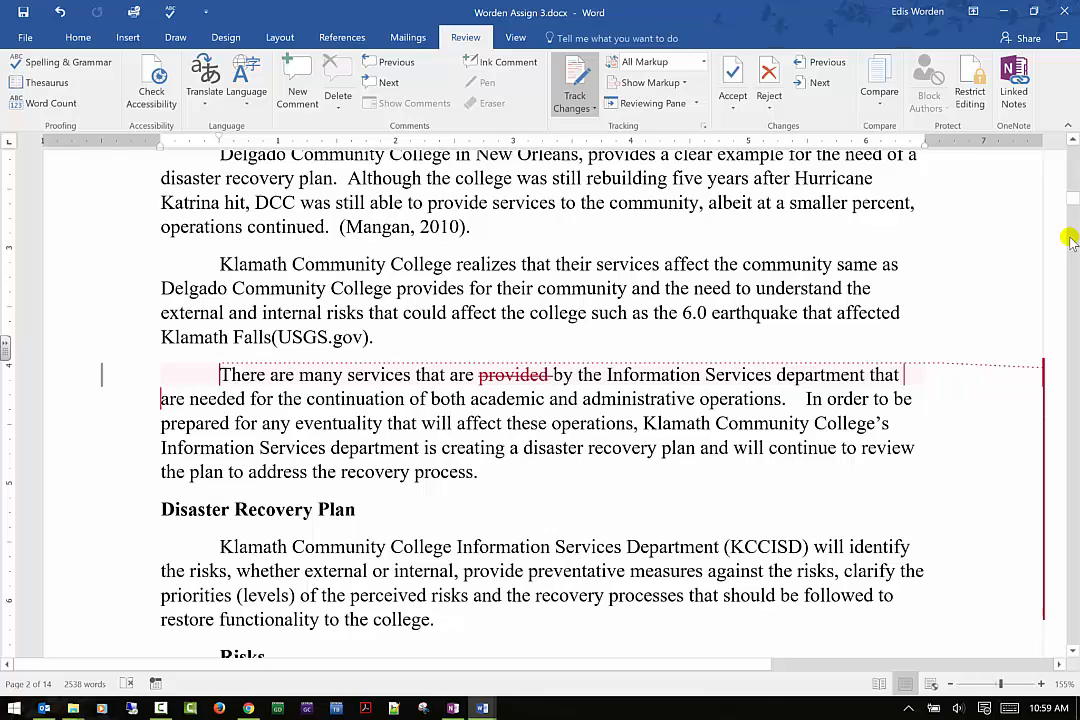
pyautogui.click(745, 107)
pyautogui.click(765, 110)
pyautogui.click(765, 110)
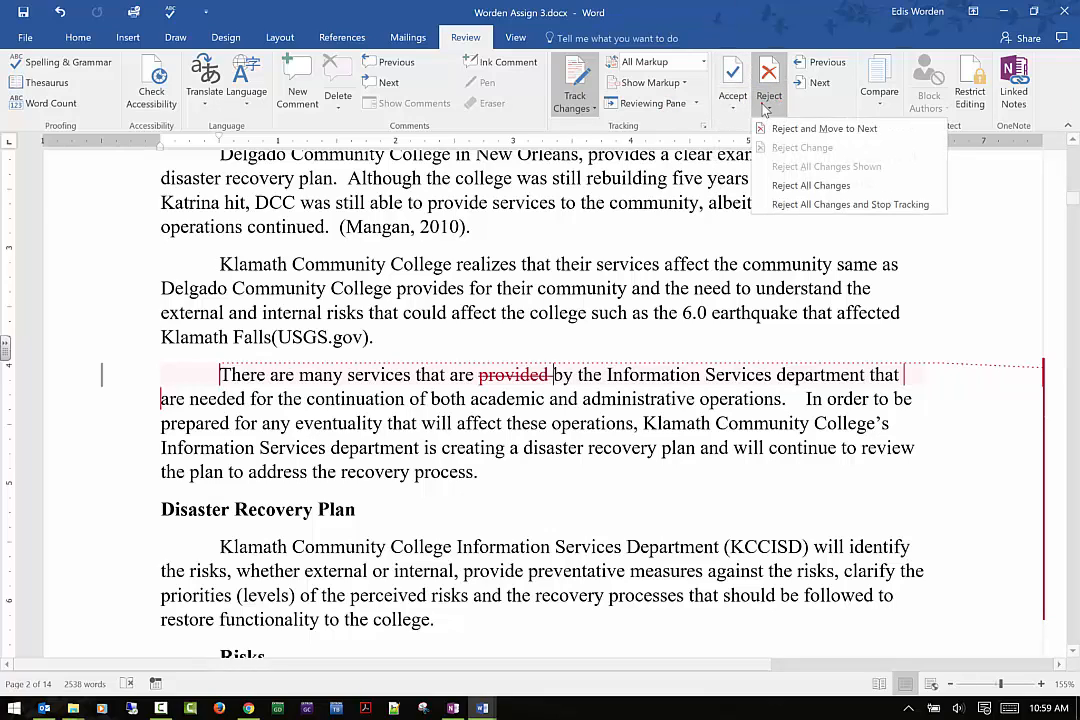
pyautogui.click(763, 112)
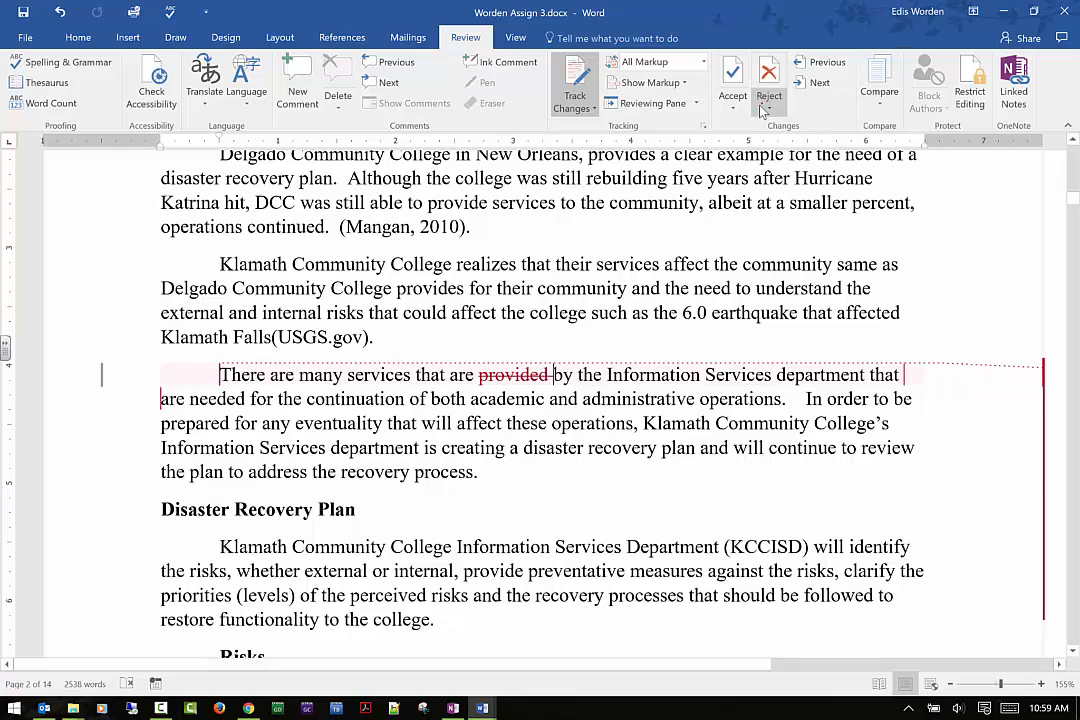
# - View the Show Markup options, including the Balloons choices, without changing any
pyautogui.click(686, 84)
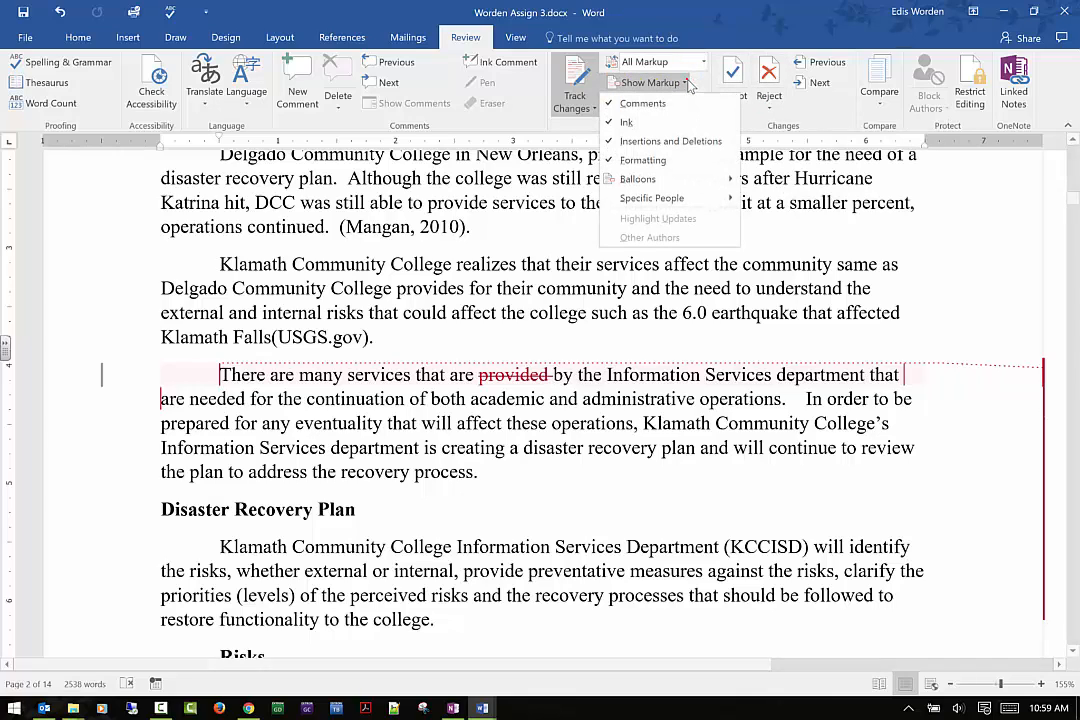
pyautogui.moveTo(676, 184)
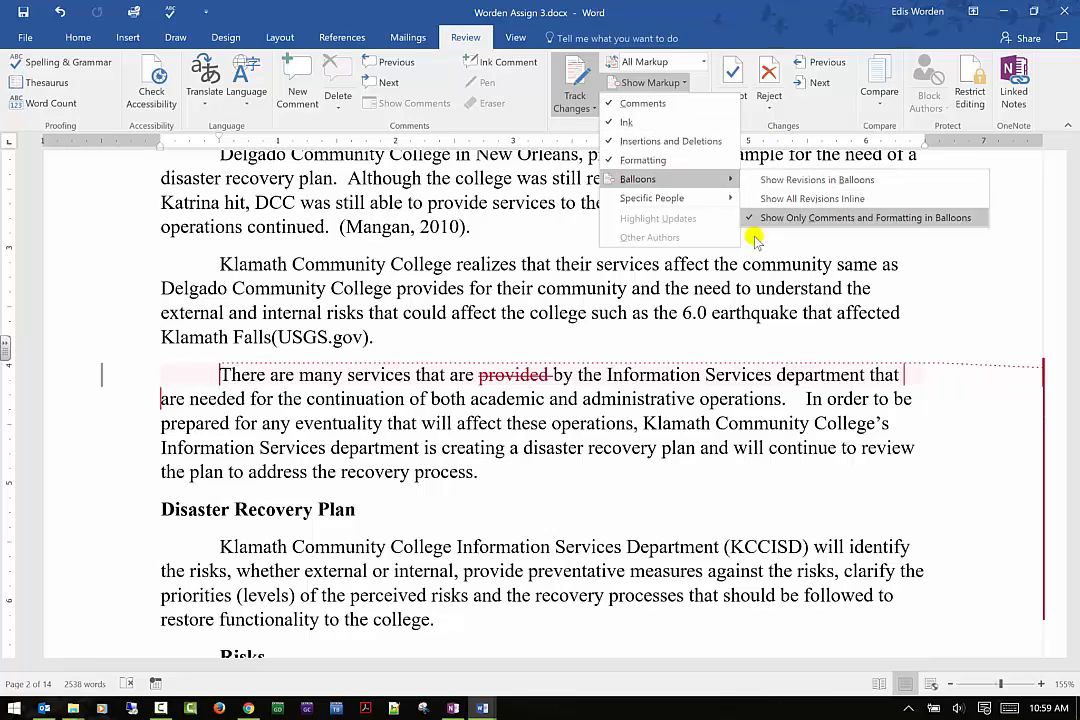
pyautogui.click(940, 262)
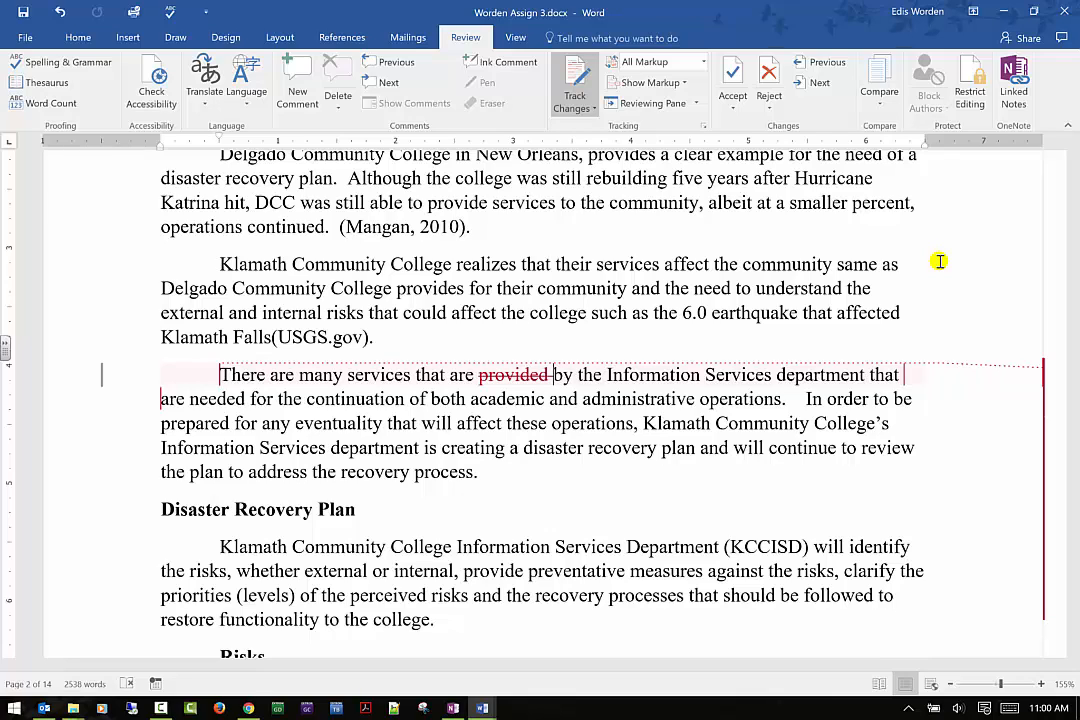
# - Show the tracked changes and comments in a vertical Reviewing Pane
pyautogui.click(697, 104)
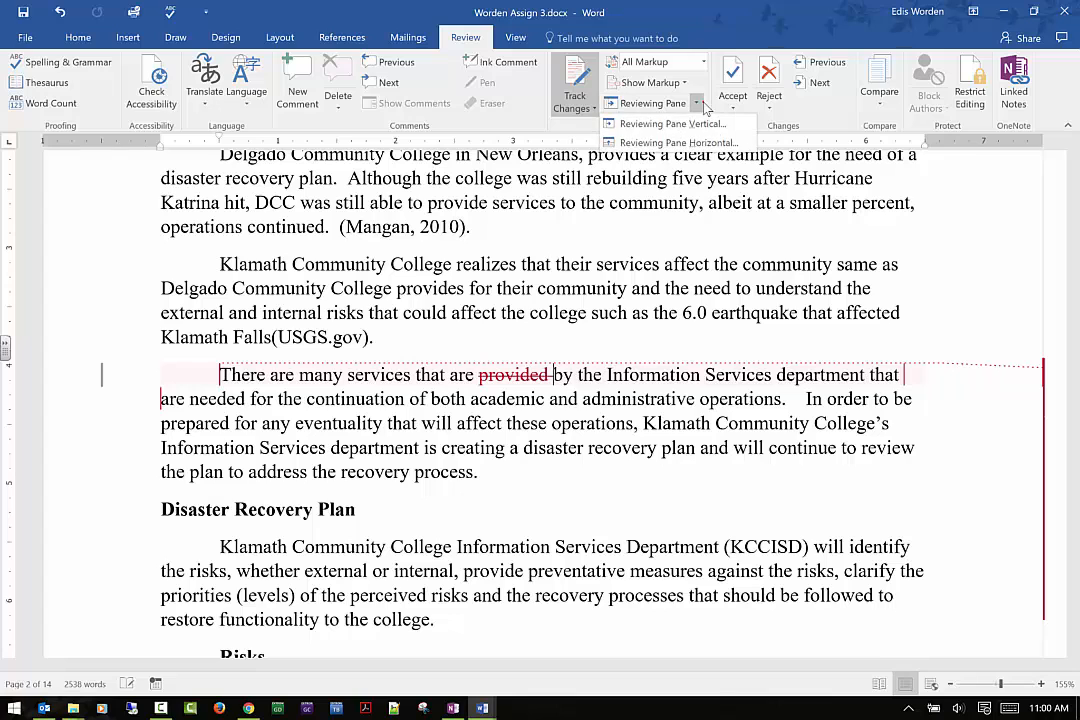
pyautogui.click(672, 123)
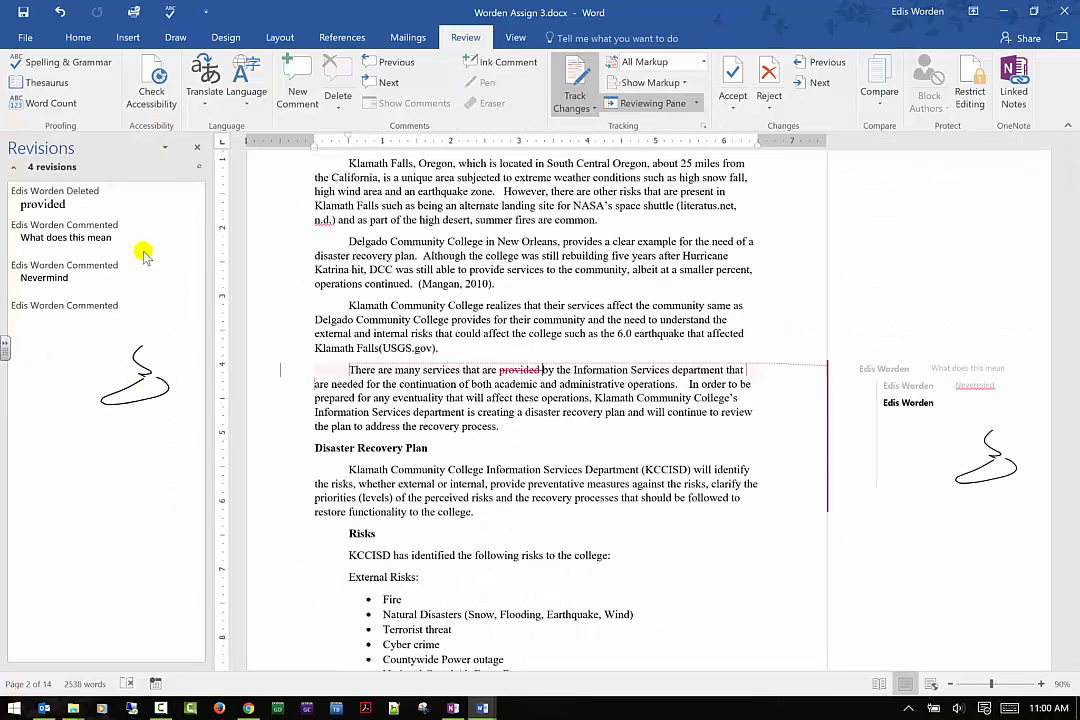
pyautogui.click(168, 149)
pyautogui.click(162, 256)
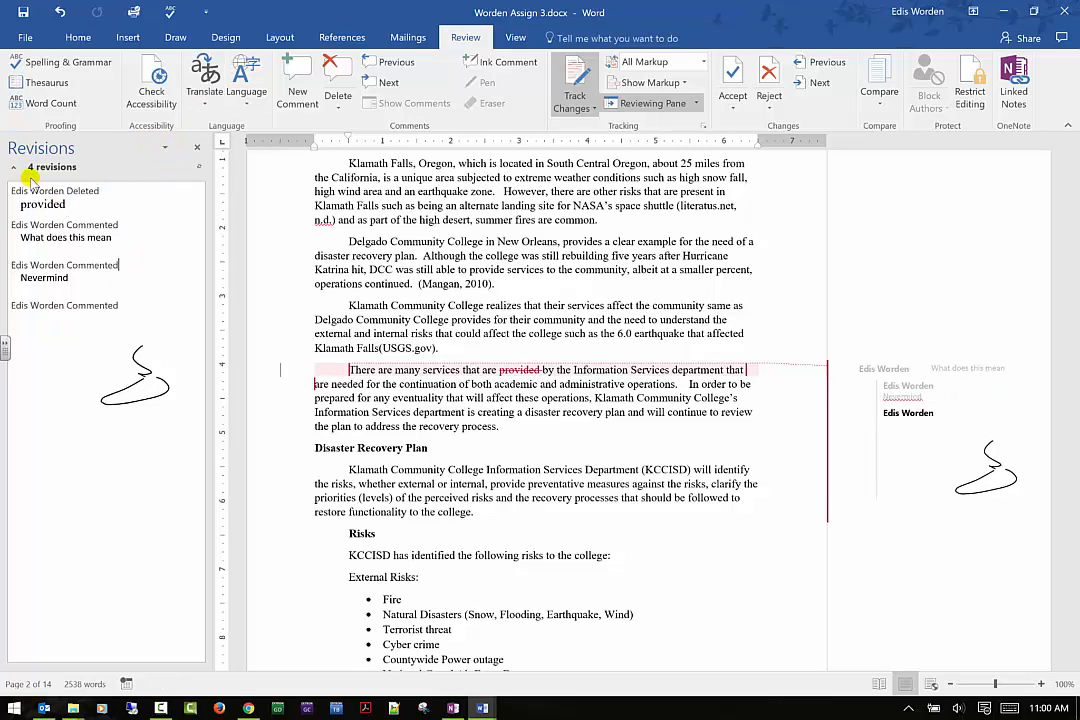
# - Resize the Revisions pane, narrowing it and widening it again to slightly less than its original width
pyautogui.click(168, 149)
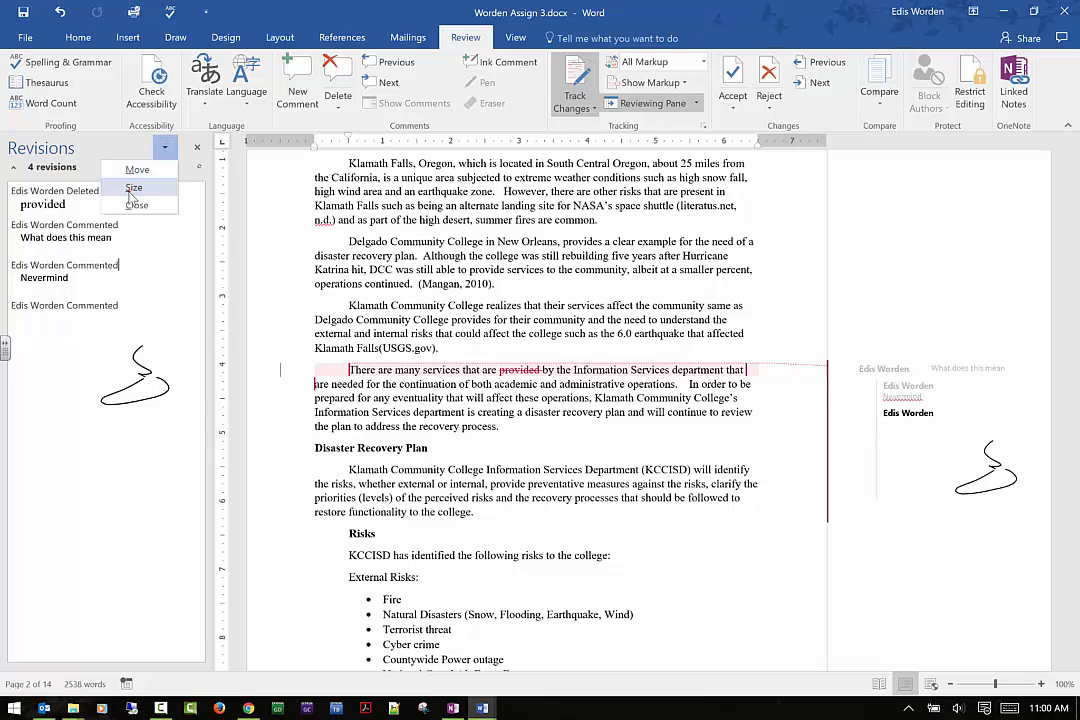
pyautogui.click(133, 189)
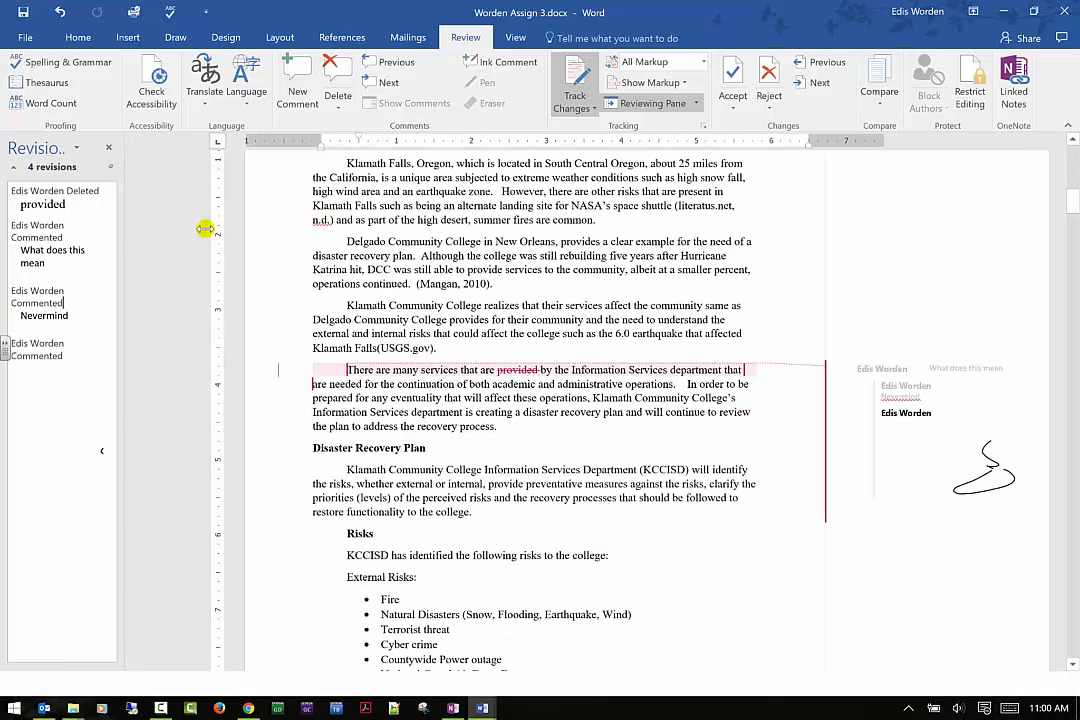
pyautogui.click(203, 229)
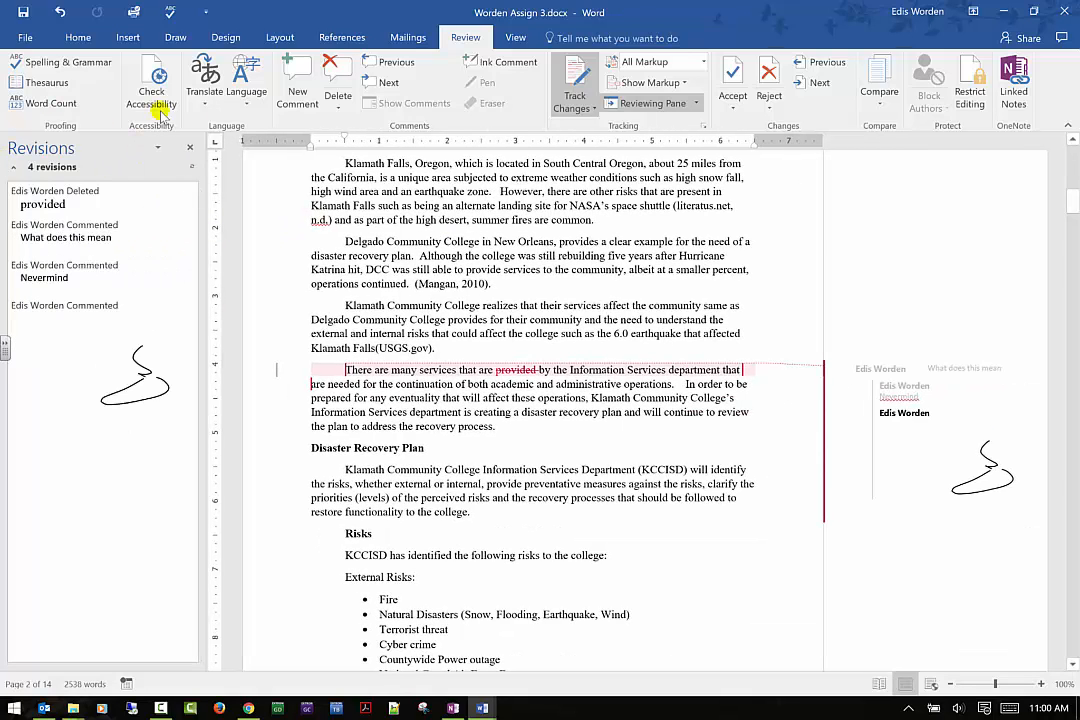
# - Switch the Reviewing Pane from the vertical to the horizontal layout
pyautogui.click(697, 103)
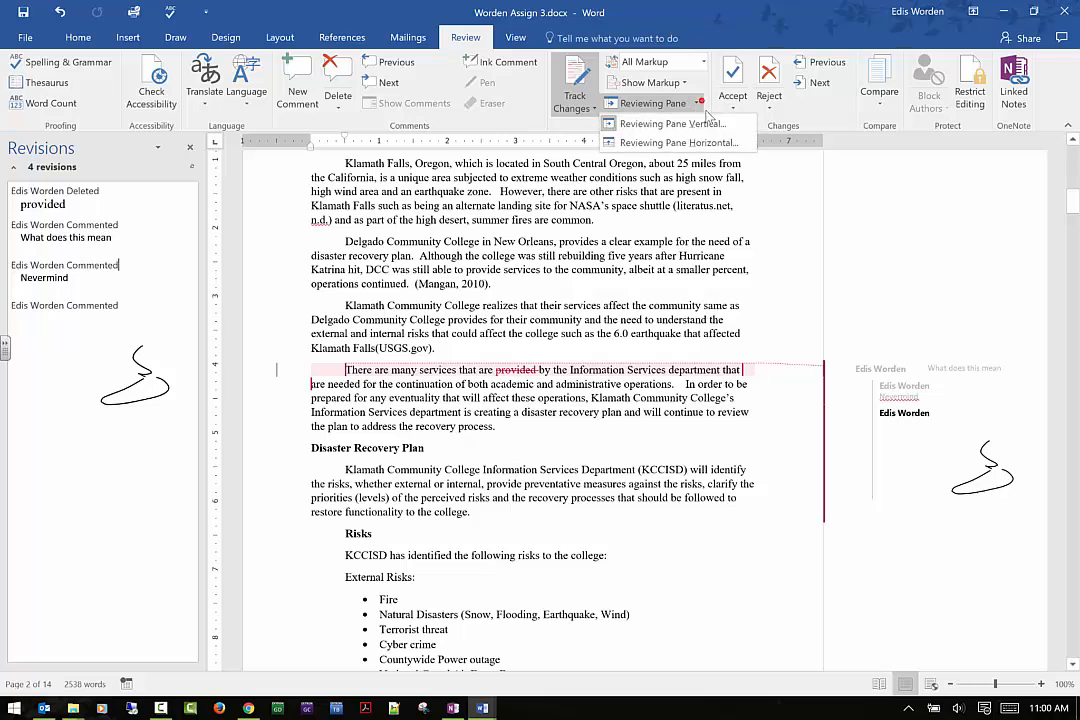
pyautogui.click(650, 142)
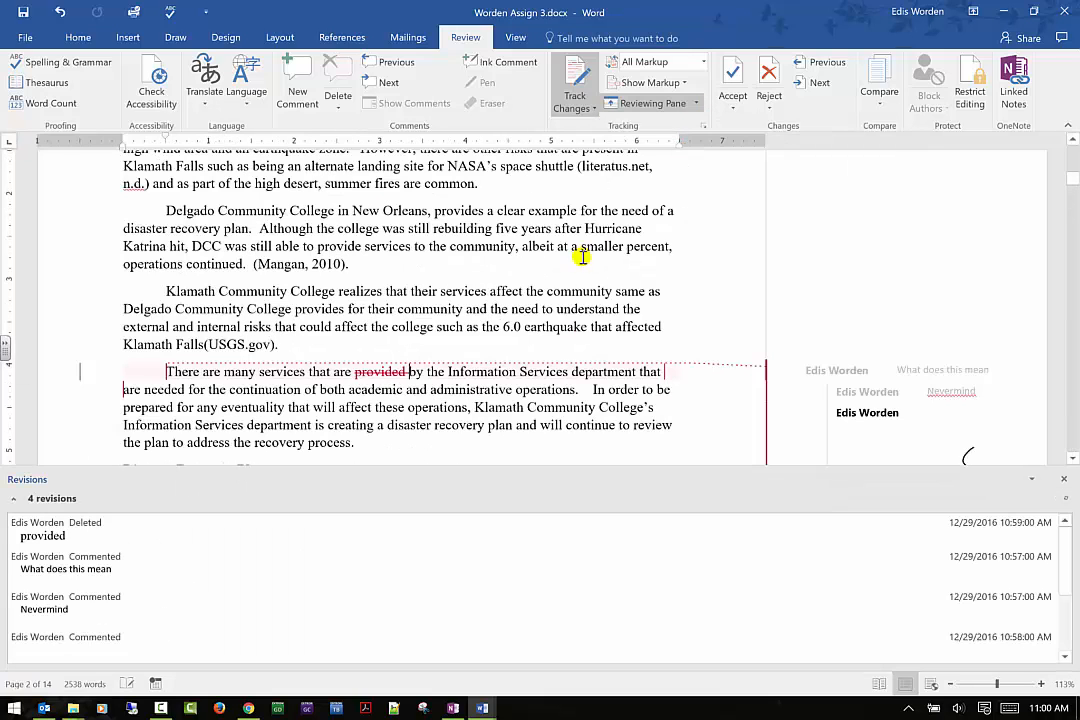
# - View the Reviewing Pane layout choices and the Reject options without choosing any
pyautogui.click(699, 104)
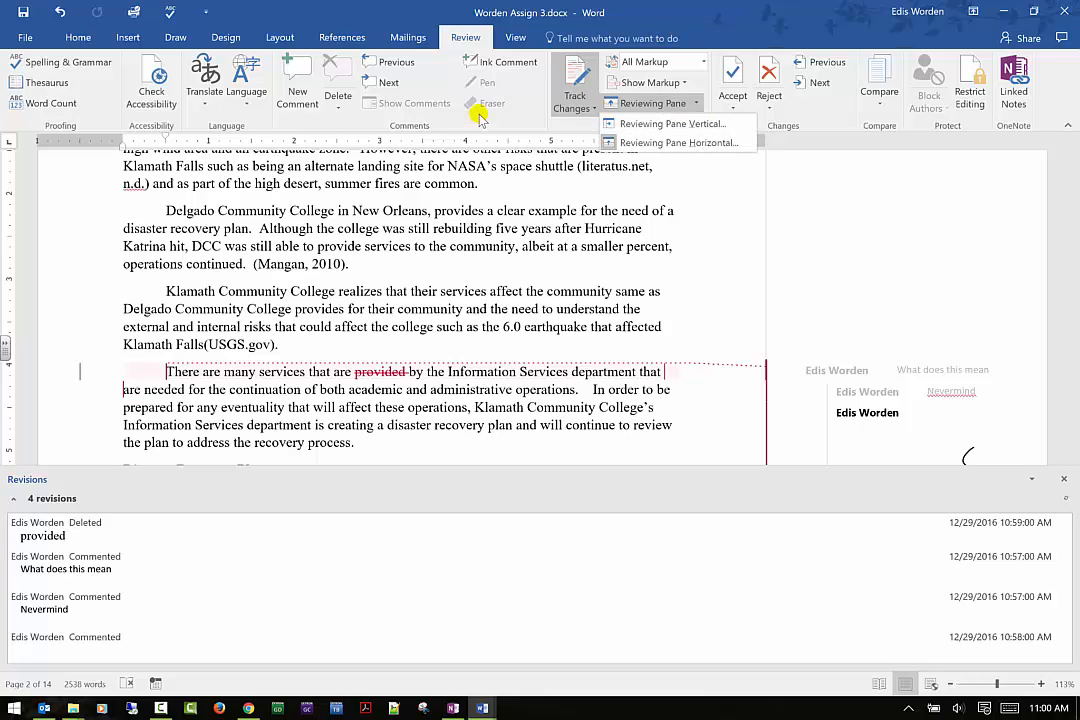
pyautogui.click(575, 108)
pyautogui.click(769, 108)
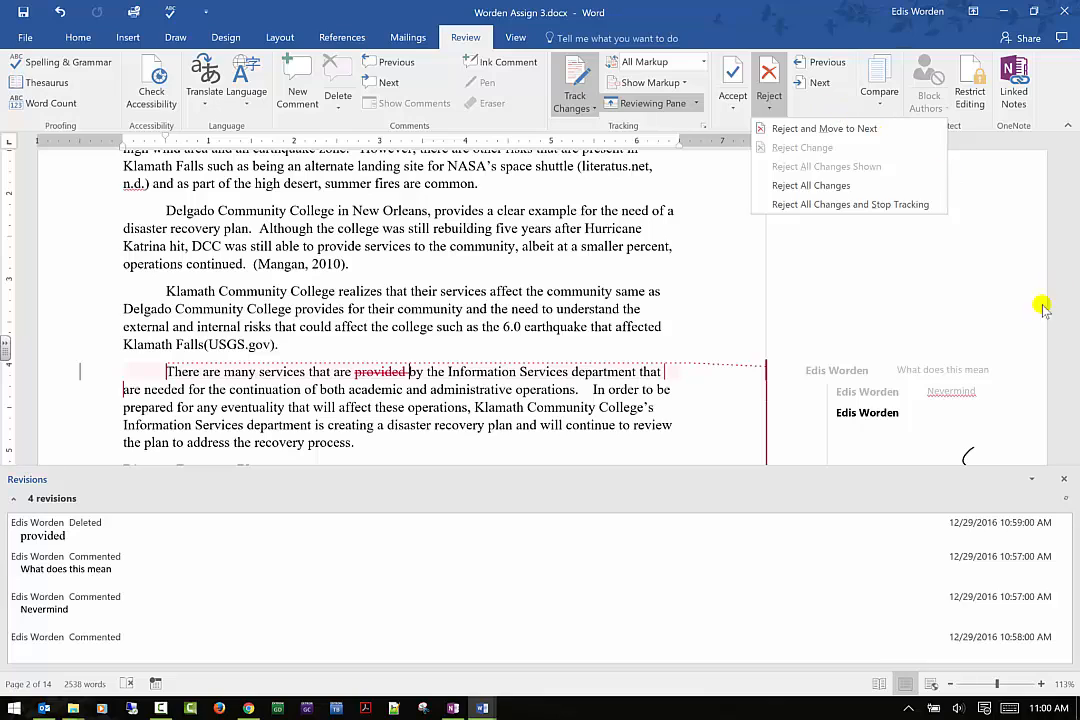
pyautogui.click(895, 275)
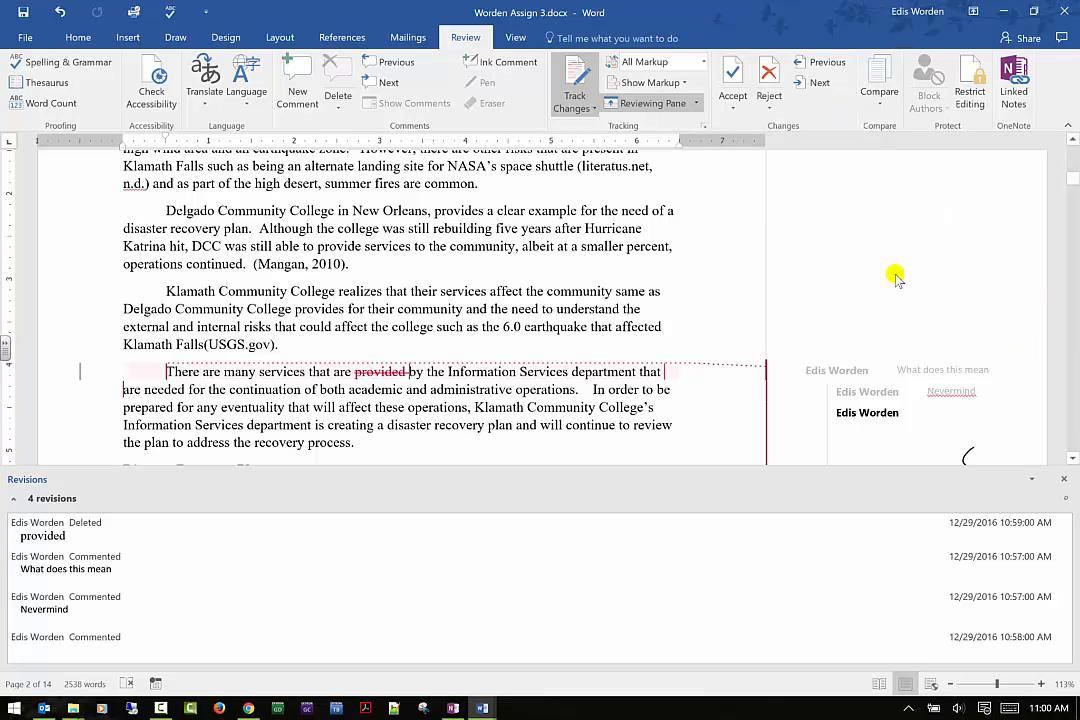
# - Go to the previous revision and view the Track Changes options, including Lock Tracking, without choosing any
pyautogui.click(822, 64)
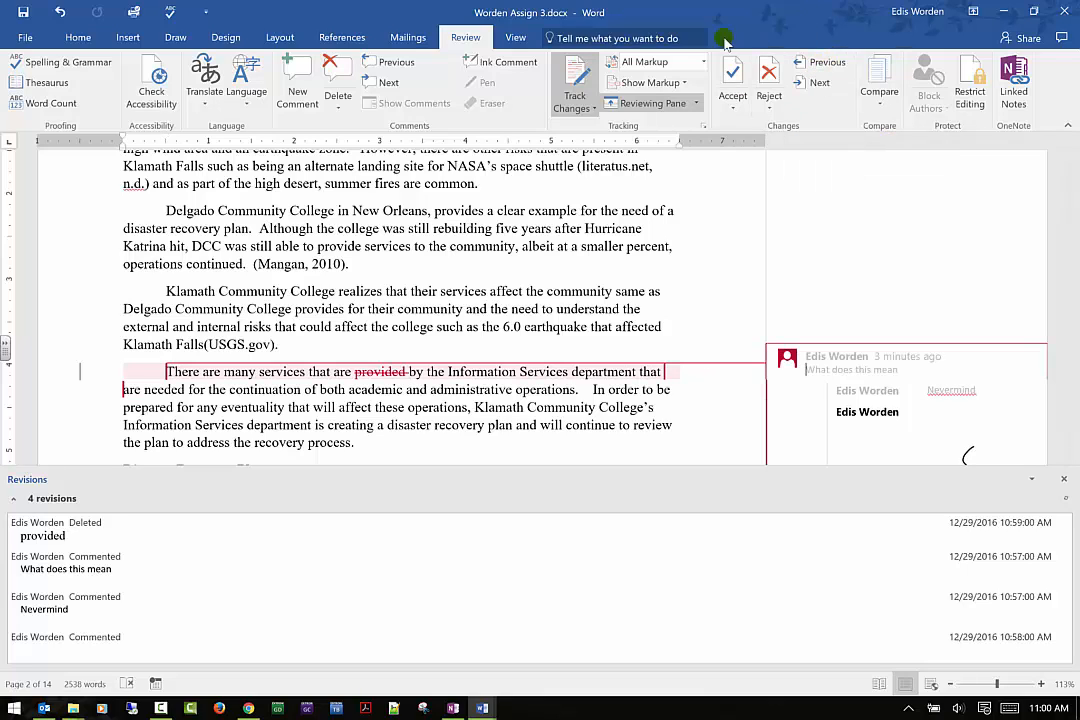
pyautogui.click(594, 109)
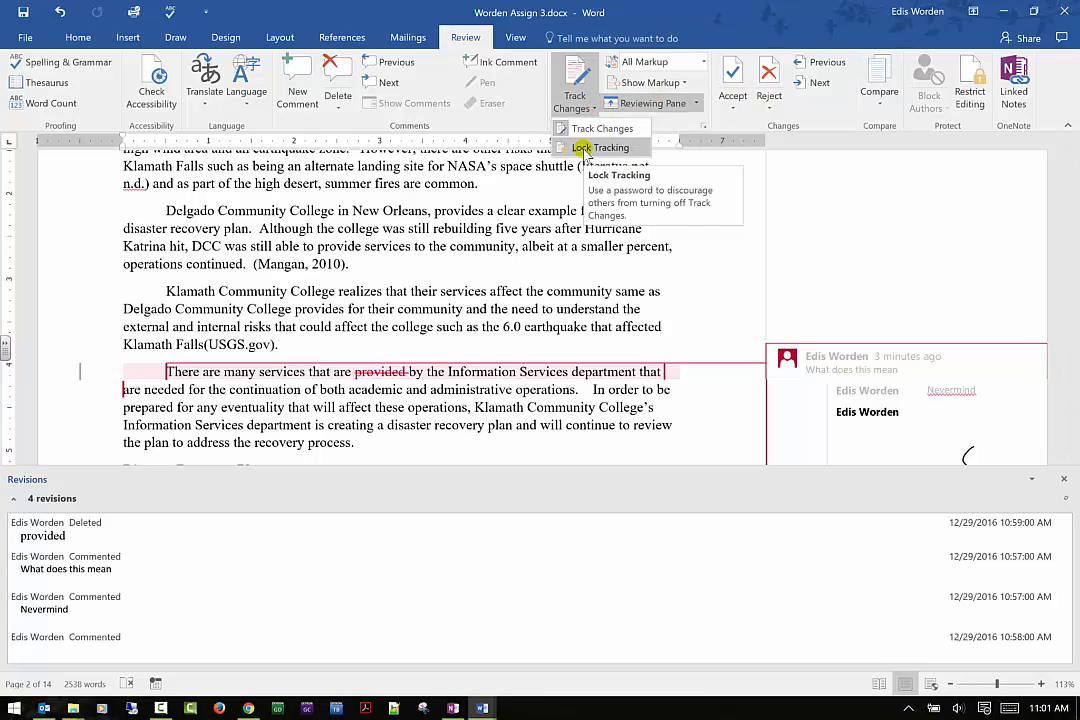
pyautogui.click(848, 346)
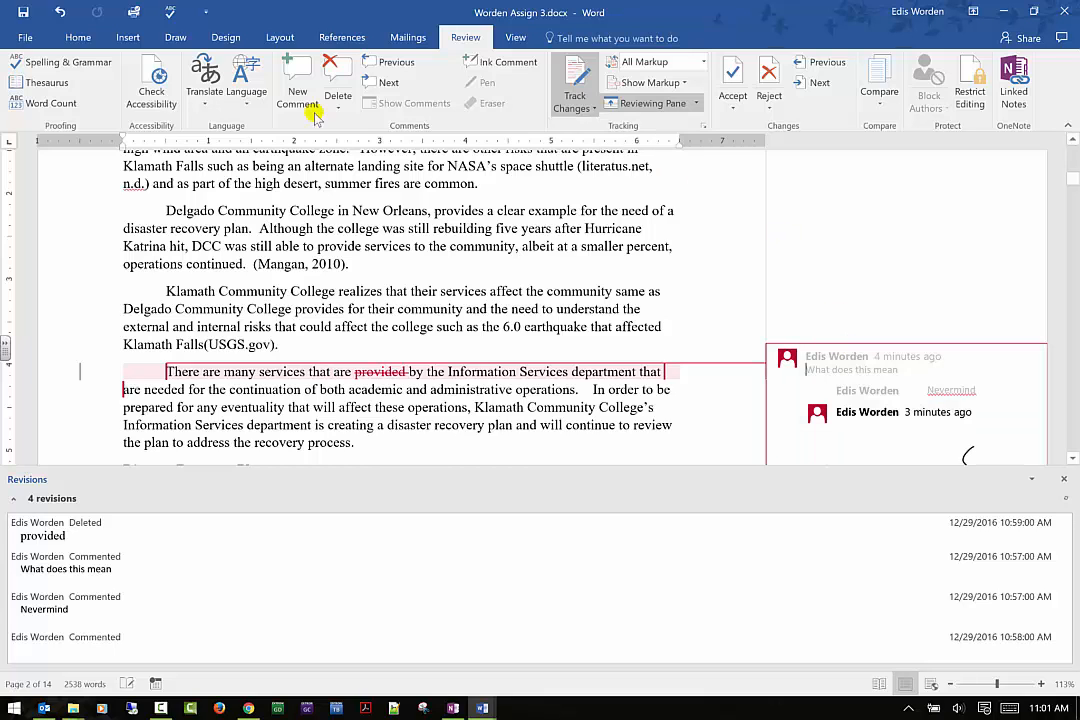
# - Delete the "What does this mean" comment with its replies and close the Revisions pane
pyautogui.click(338, 80)
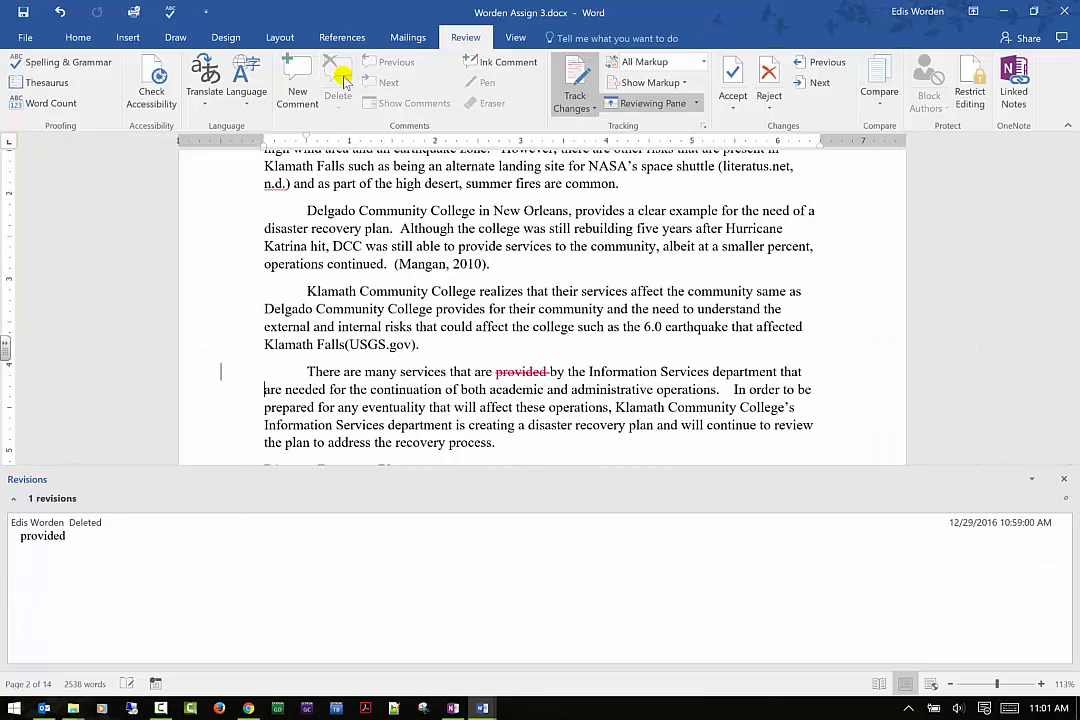
pyautogui.click(1064, 479)
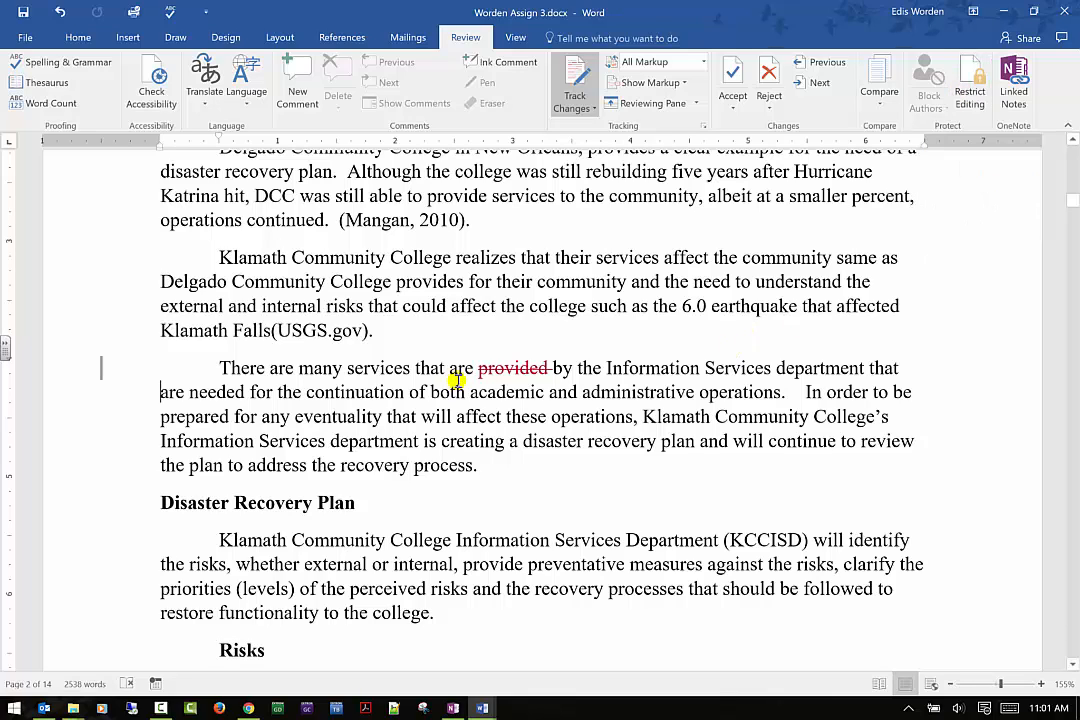
# - View the Restrict Editing settings with the phrase "both academic and administrative operations" selected, and close them unchanged
pyautogui.moveTo(431, 392); pyautogui.dragTo(522, 392)
pyautogui.moveTo(621, 386); pyautogui.dragTo(767, 392)
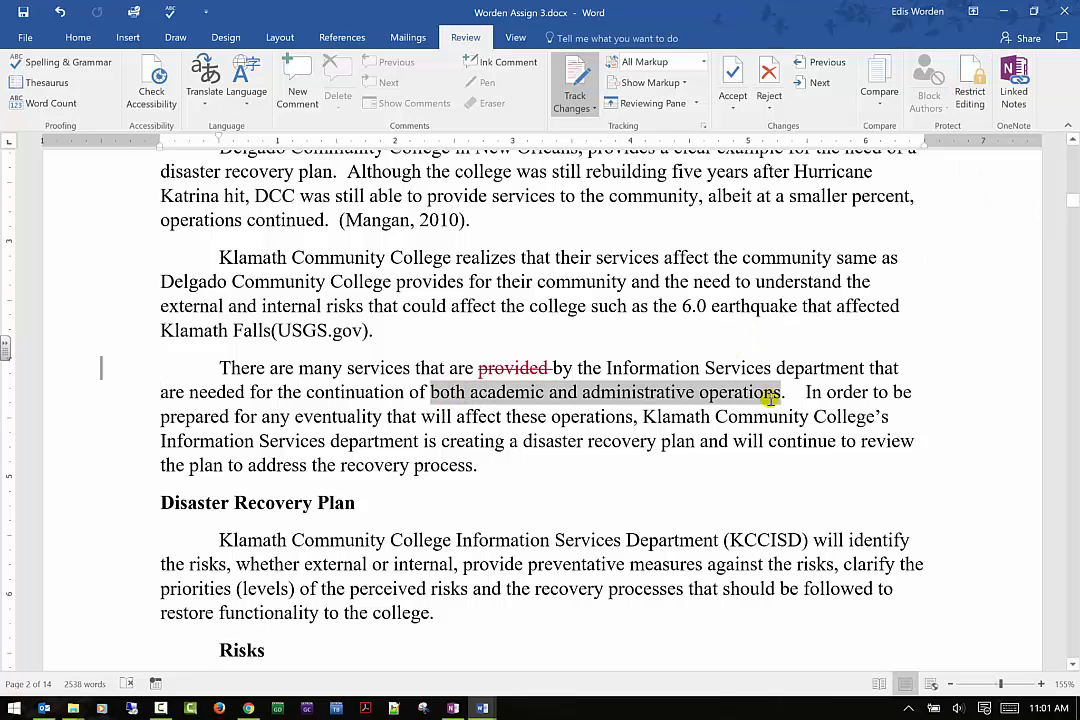
pyautogui.click(969, 95)
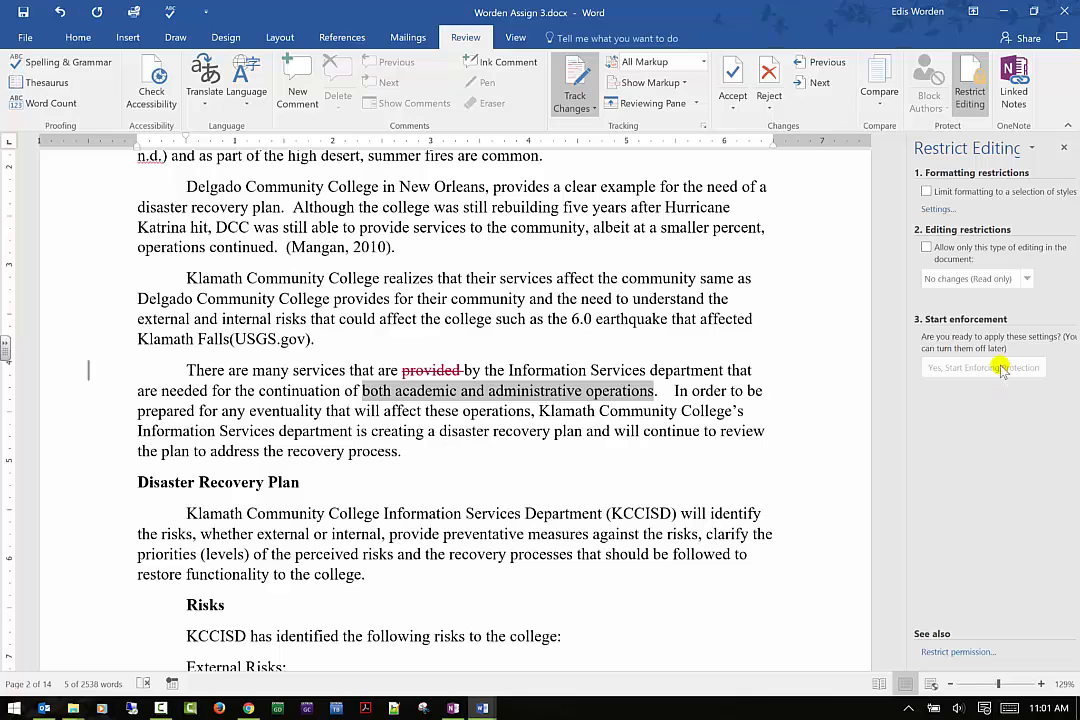
pyautogui.click(555, 350)
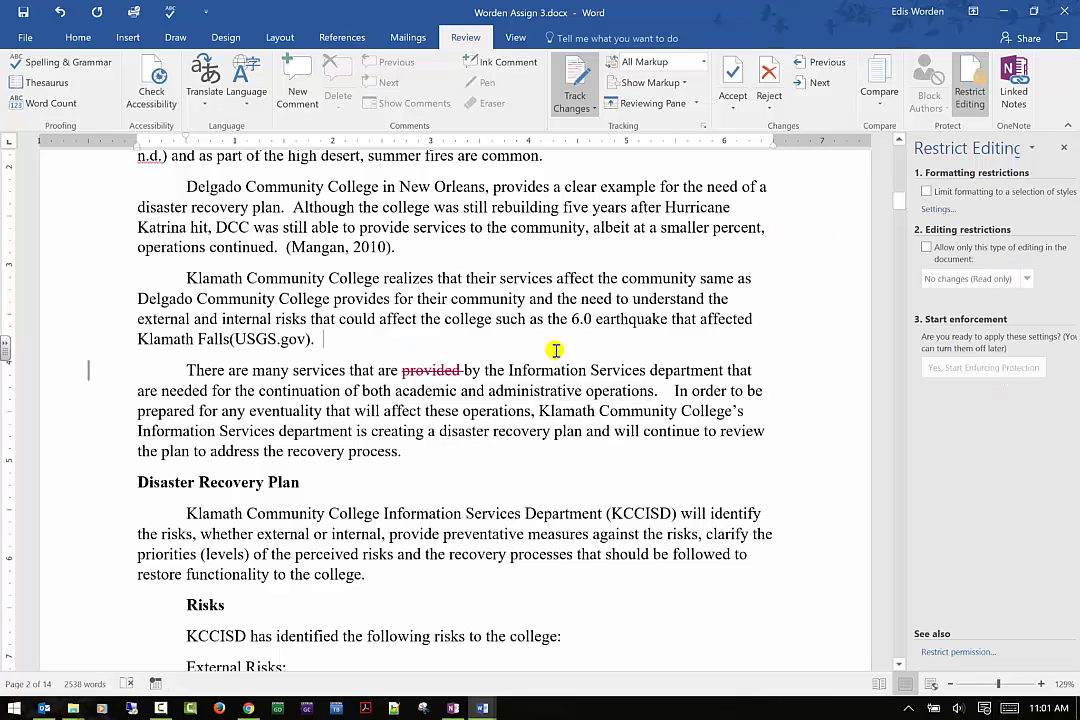
pyautogui.click(1063, 147)
# - Start Linked Notes for the document and browse the OneNote notebooks offered as locations
pyautogui.click(1020, 108)
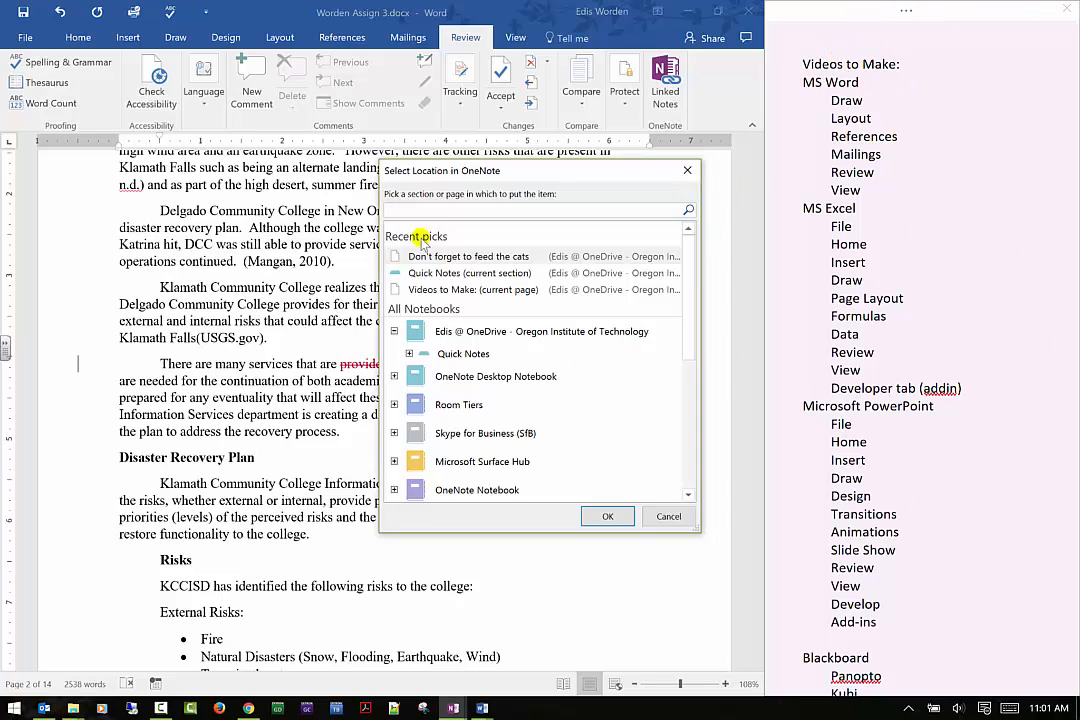
pyautogui.scroll(-1, 535, 432)
pyautogui.scroll(-3, 560, 405)
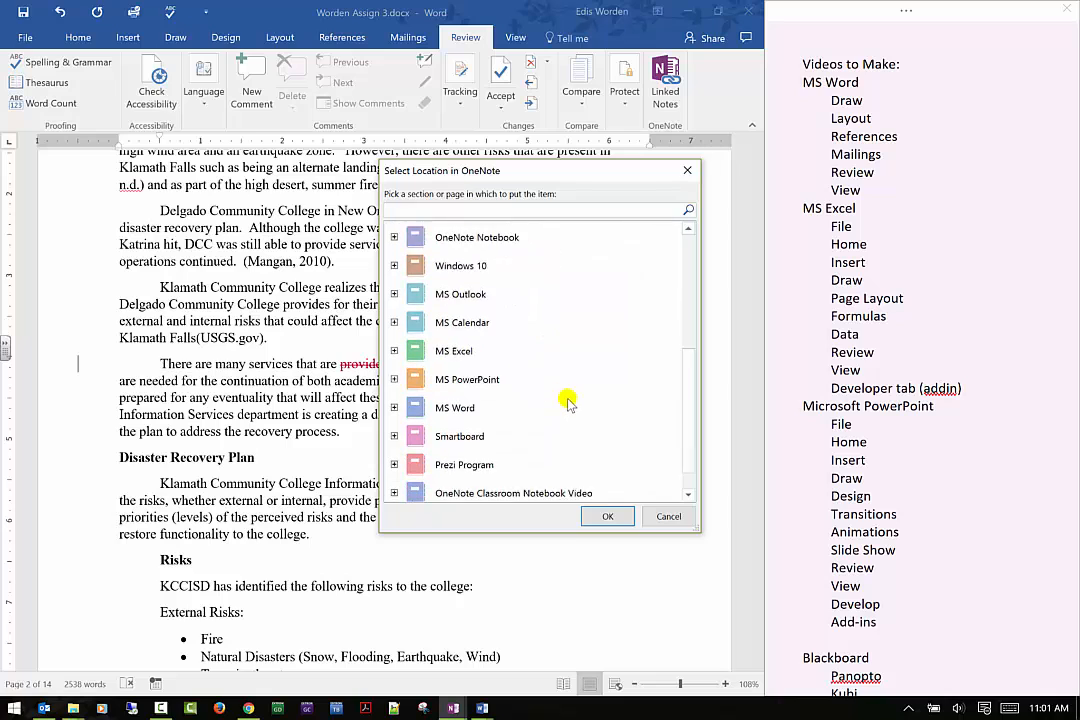
pyautogui.scroll(4, 564, 400)
# - Expand the Quick Notes section and choose its "Meeting Subject: Discussion for video" page as the linked notes location
pyautogui.click(488, 316)
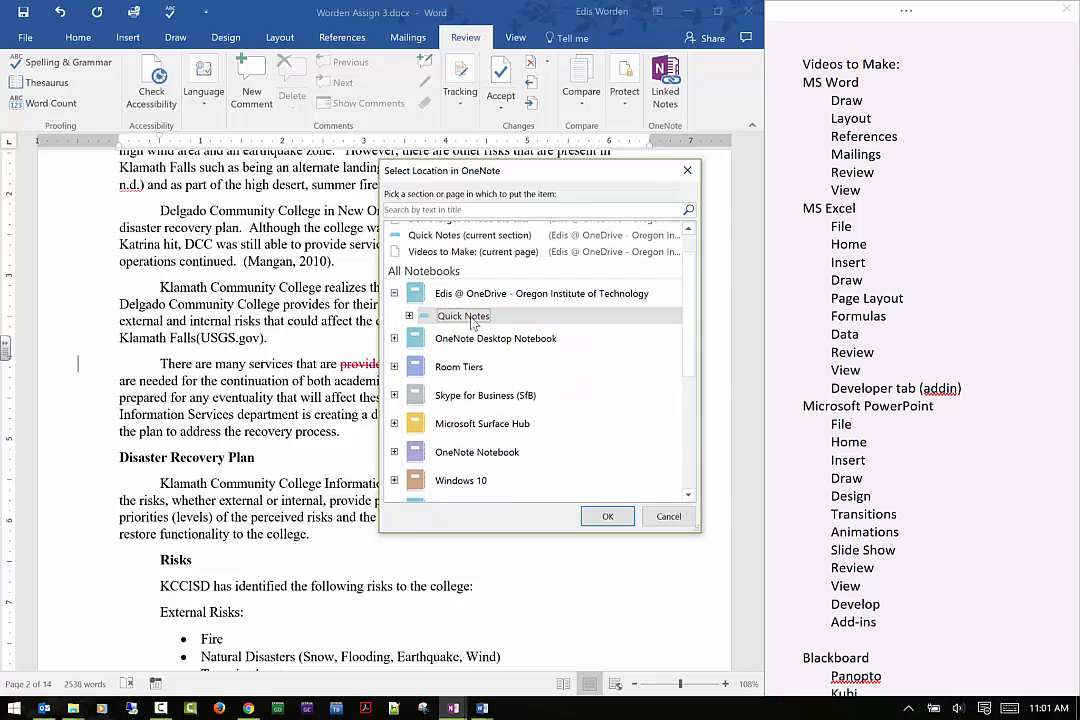
pyautogui.click(409, 316)
pyautogui.click(409, 316)
pyautogui.click(410, 317)
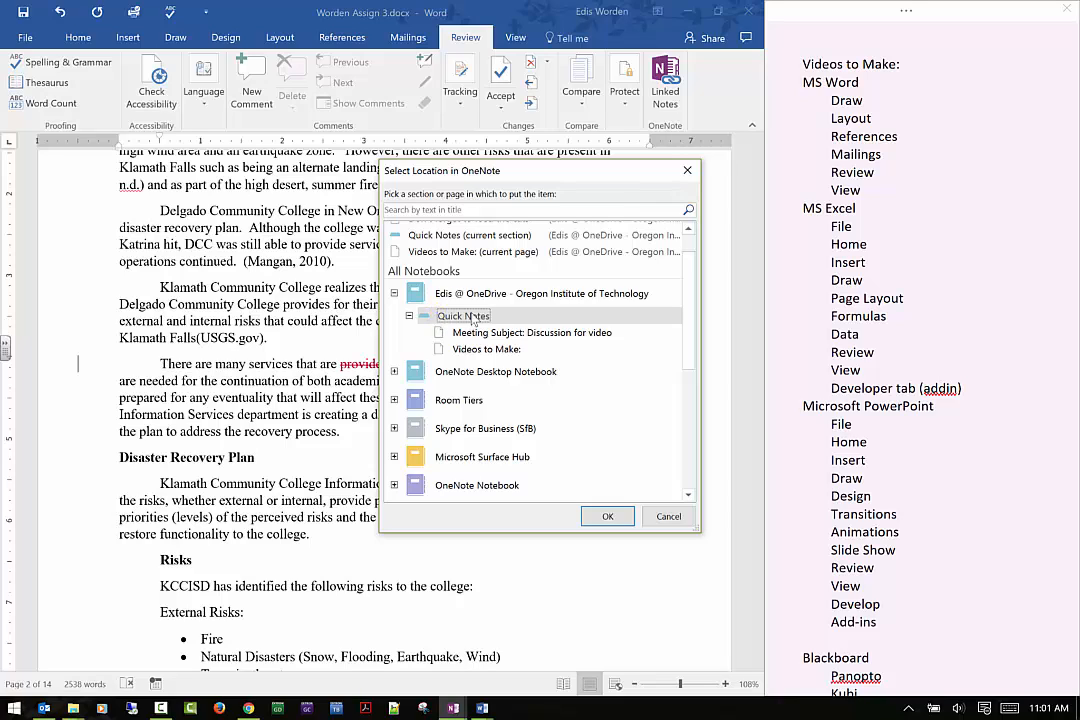
pyautogui.click(489, 210)
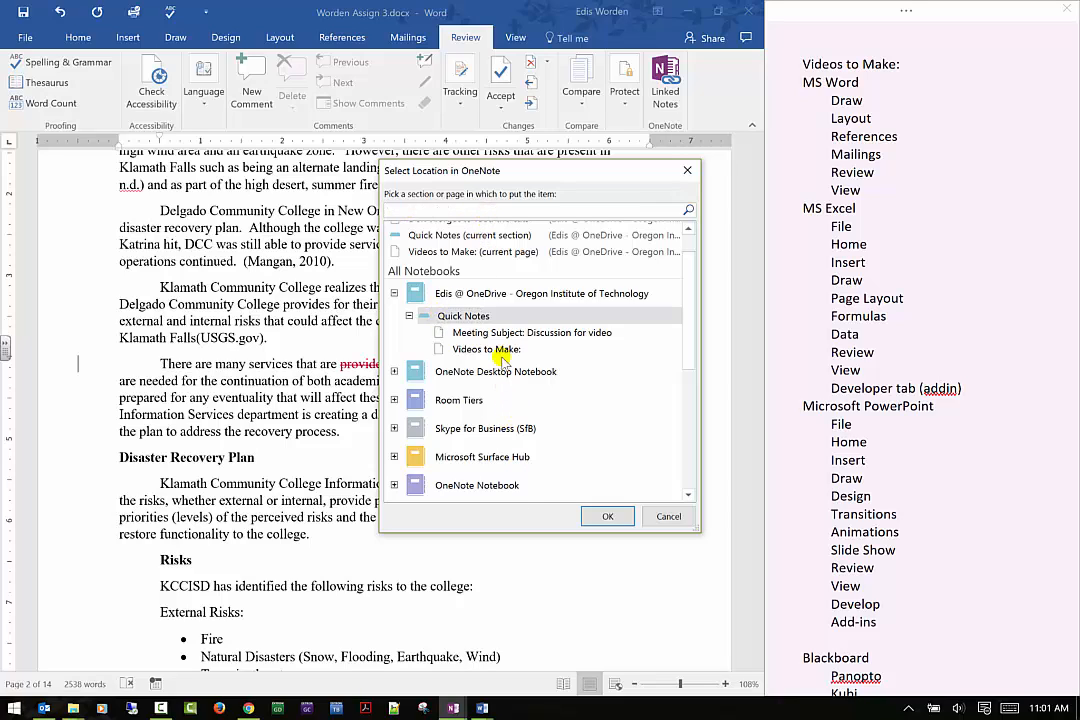
pyautogui.click(425, 333)
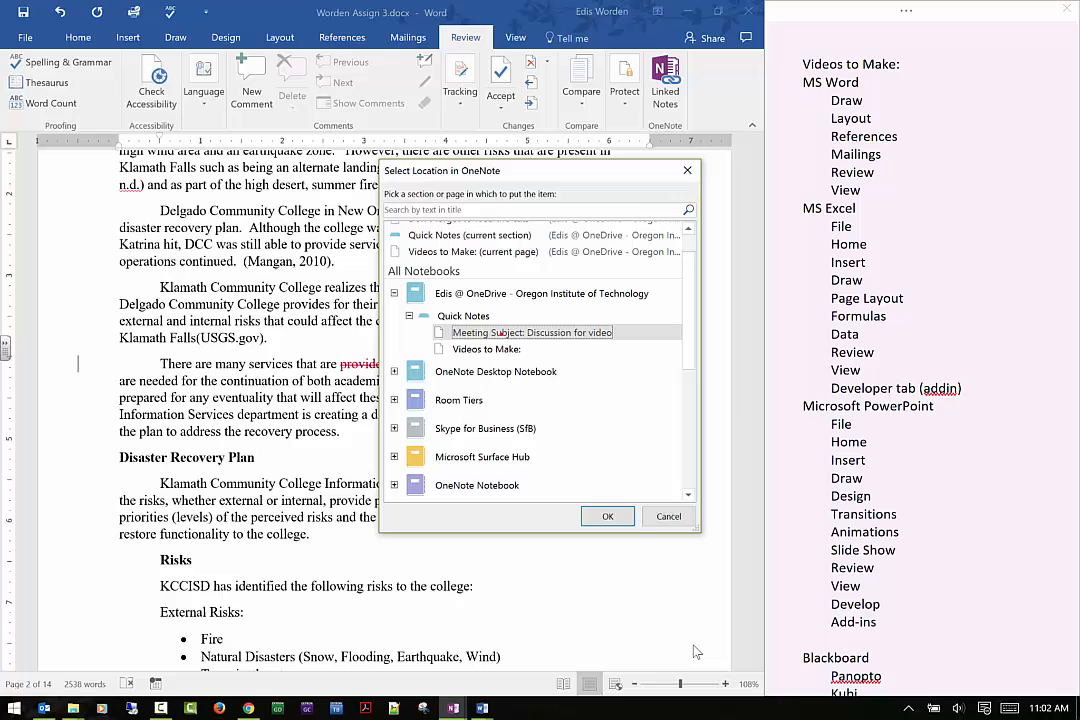
pyautogui.click(607, 516)
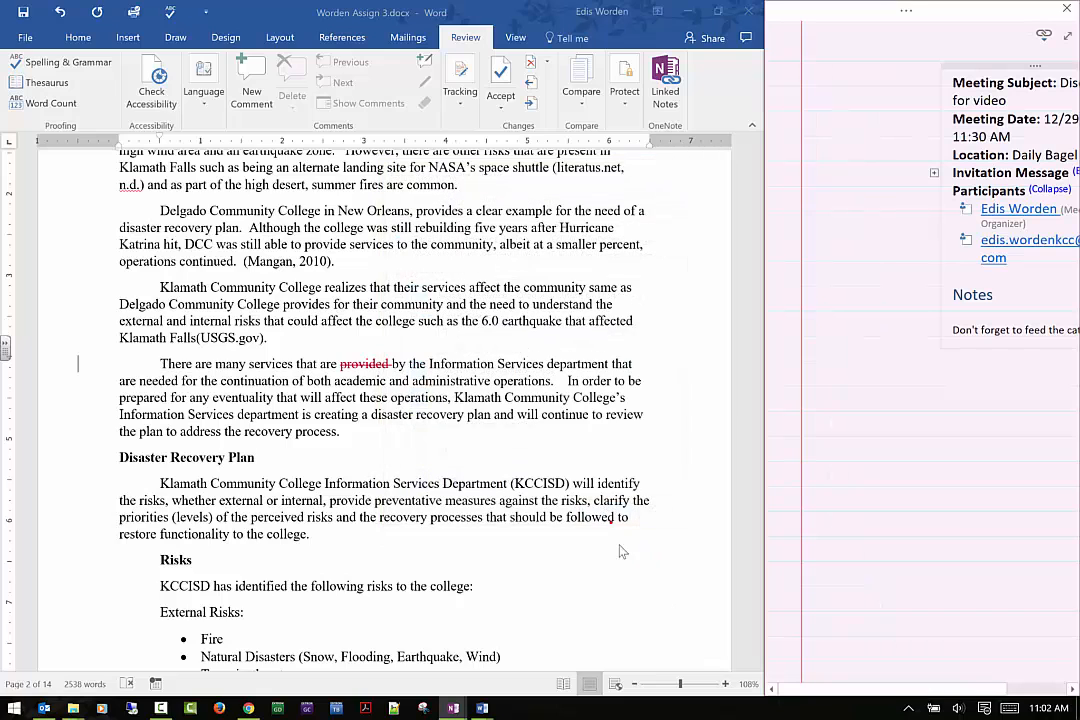
# - Add the note "One note information" below the existing notes on the linked page and close the docked OneNote window
pyautogui.click(914, 677)
pyautogui.moveTo(904, 689); pyautogui.dragTo(957, 689)
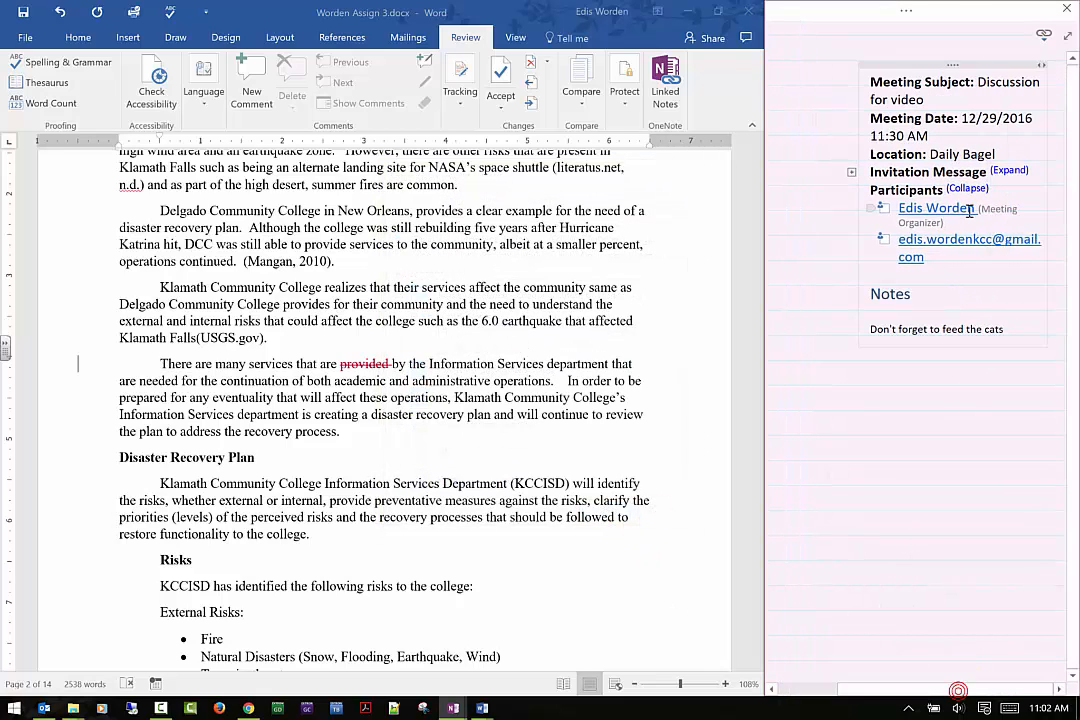
pyautogui.click(949, 357)
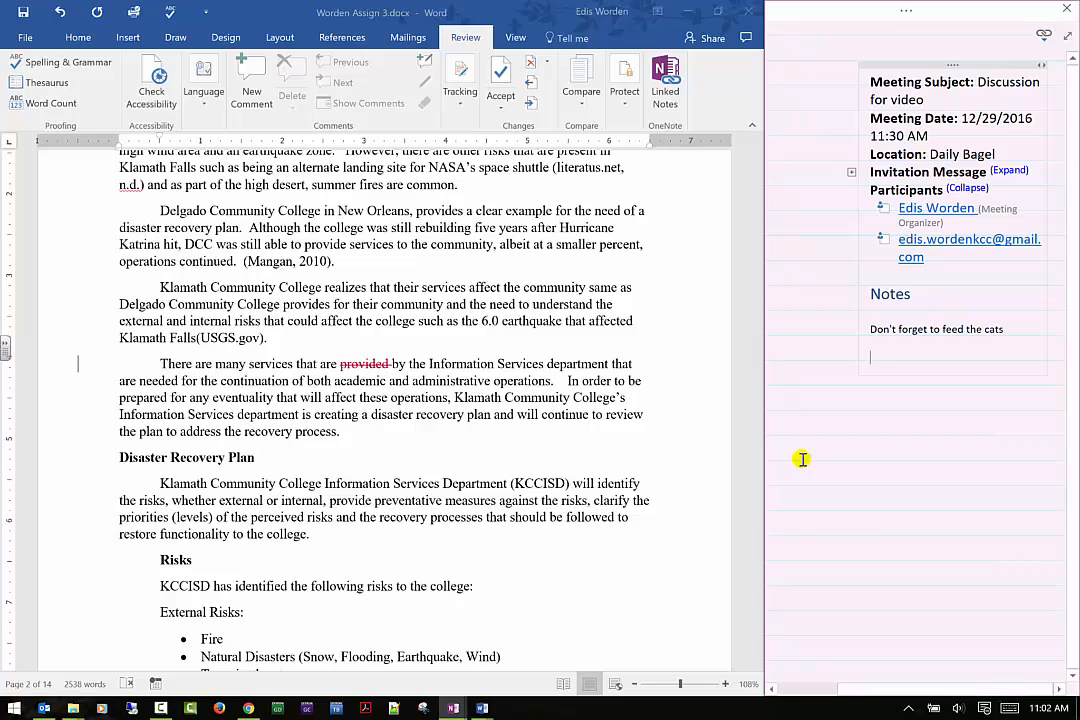
pyautogui.click(862, 430)
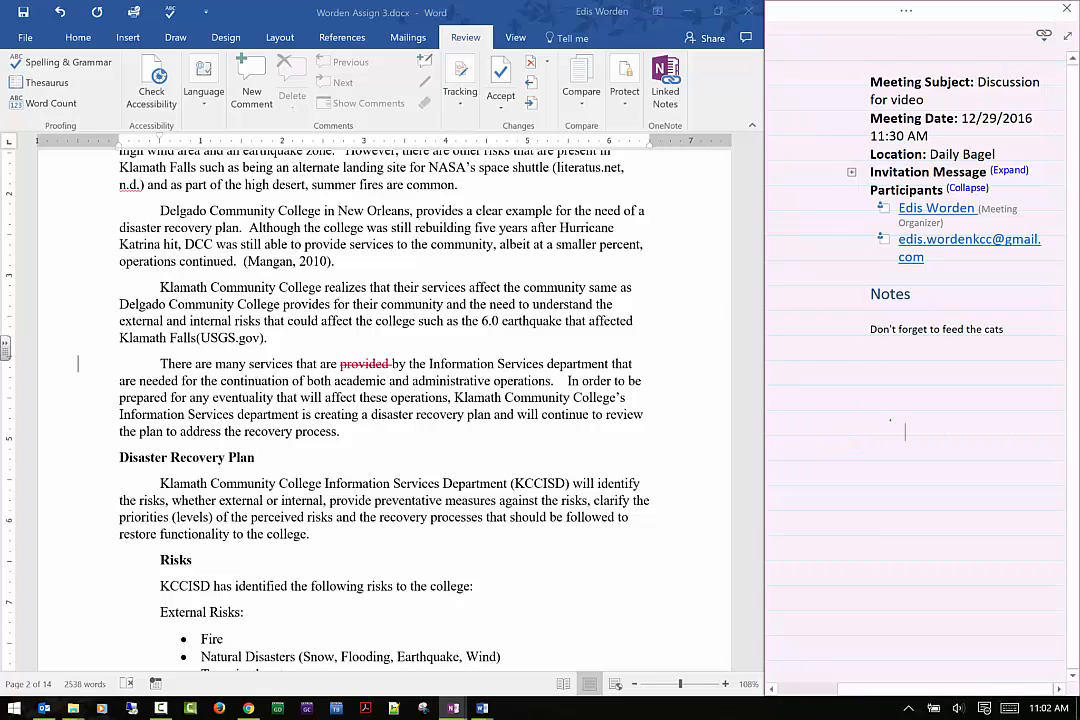
pyautogui.write('Onn note informaiton')
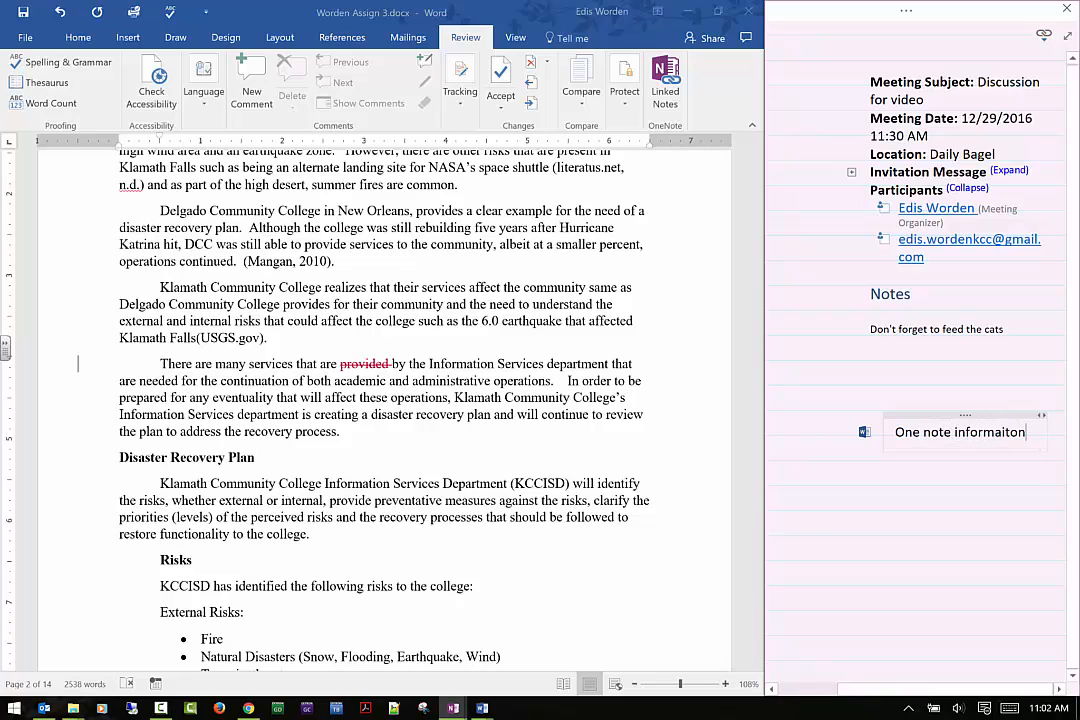
pyautogui.press('BackSpace')
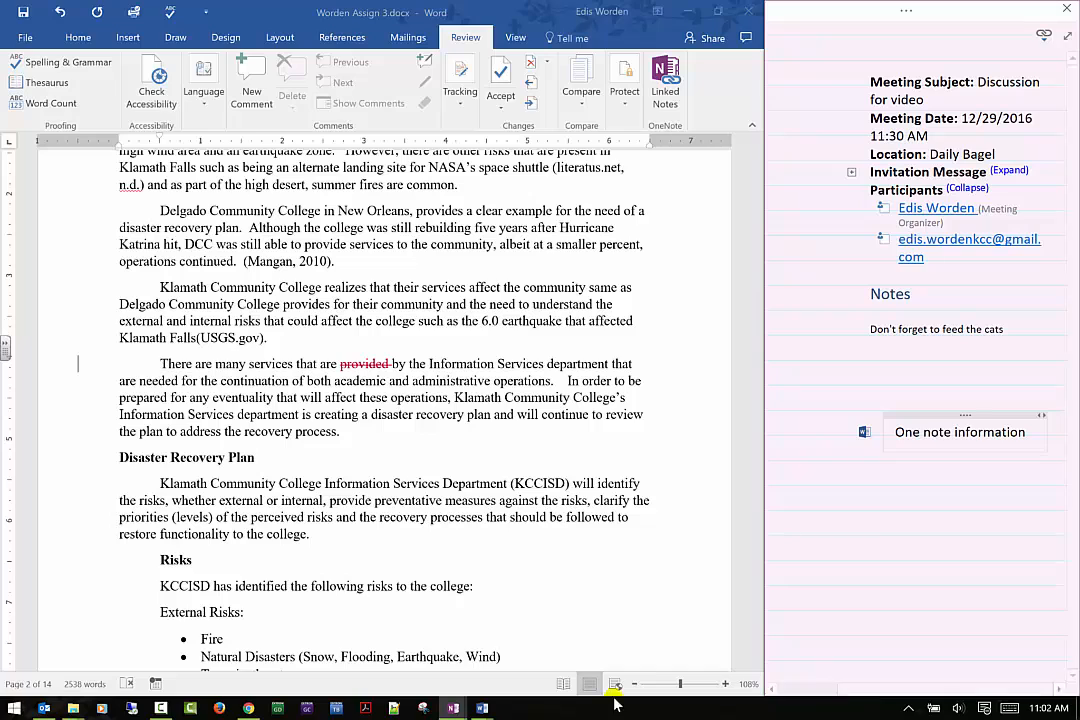
pyautogui.click(889, 525)
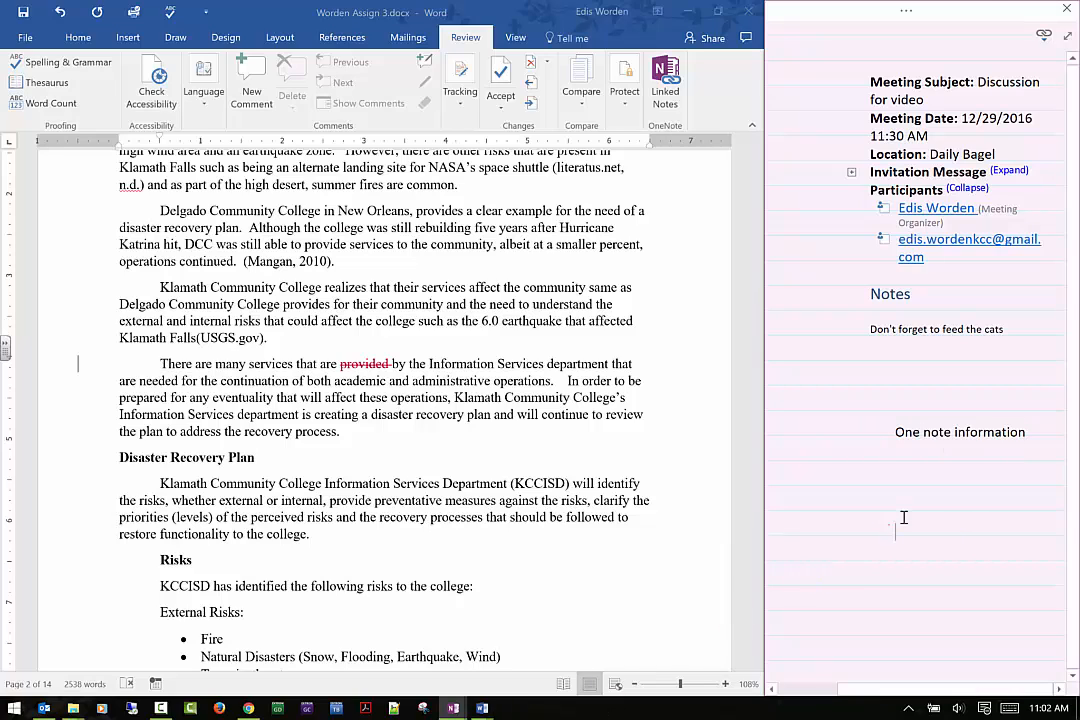
pyautogui.click(1068, 9)
# - Switch to OneNote, view the linked note on the "Meeting Subject: Discussion for video" page, and return to Word
pyautogui.click(453, 709)
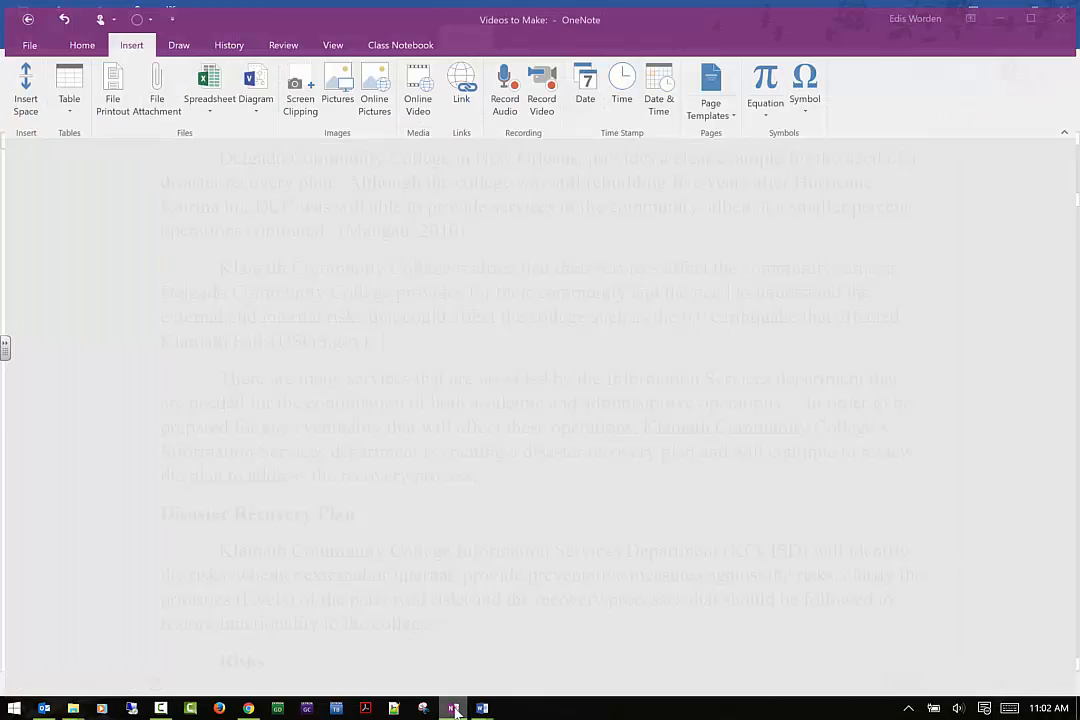
pyautogui.scroll(-3, 80, 560)
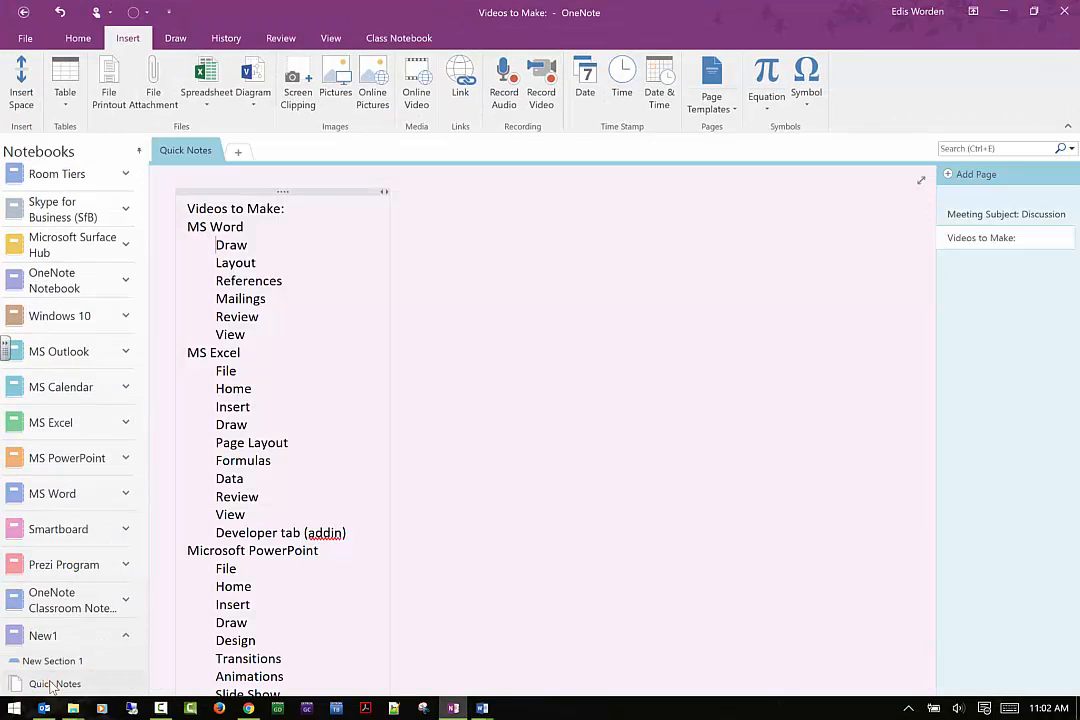
pyautogui.click(993, 214)
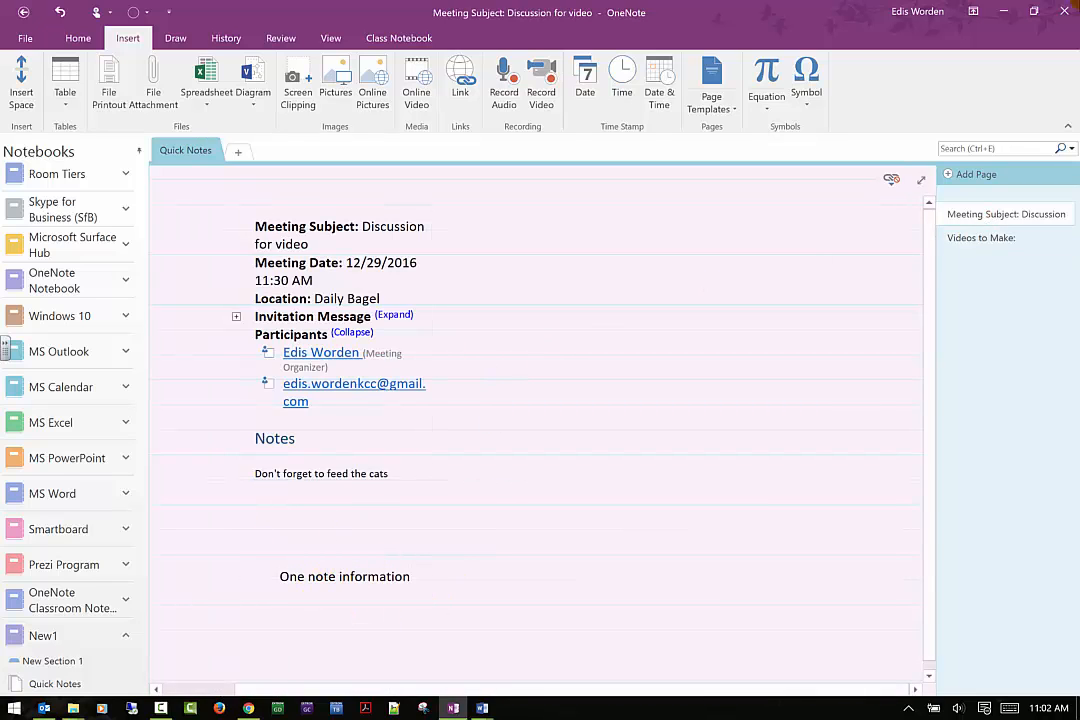
pyautogui.click(1004, 12)
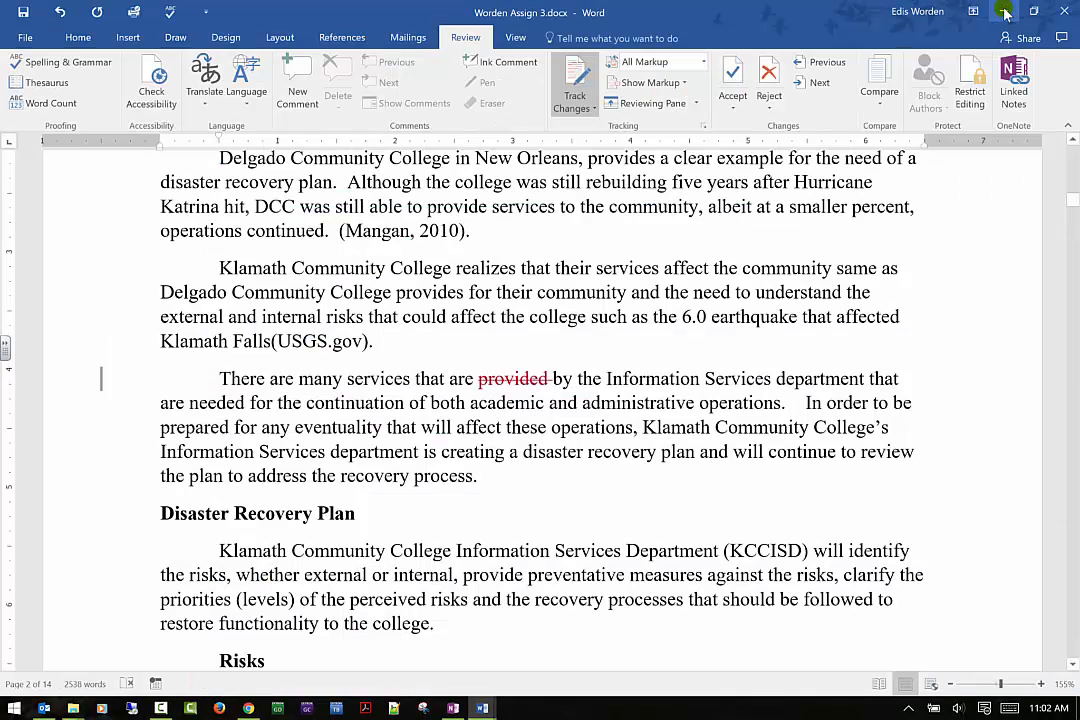